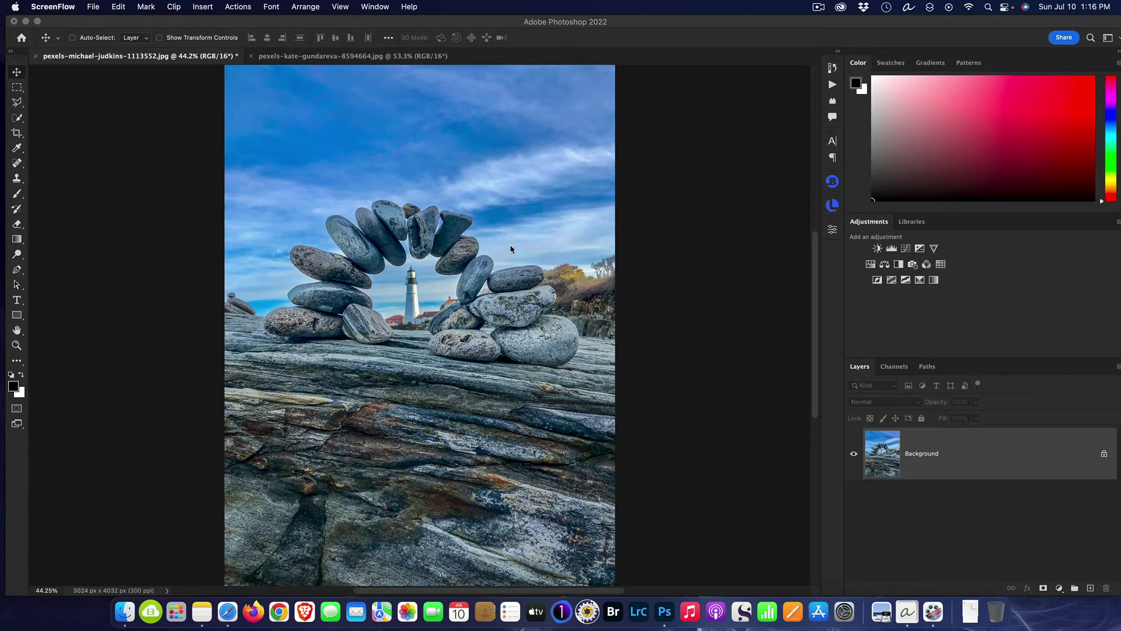
Step: Examine the edges of the stacked stones against the sky in the lighthouse photo for sharpening halos
{"action": "scroll", "coordinate": [512, 246], "scroll_direction": "up", "scroll_amount": 10}
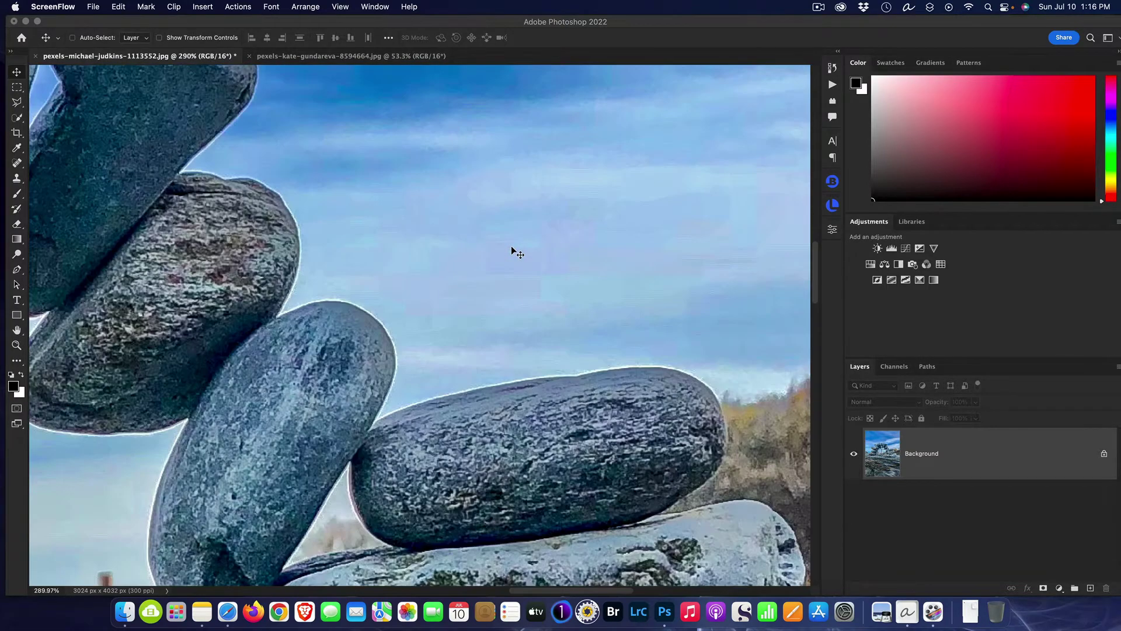
{"action": "left_click_drag", "start_coordinate": [512, 247], "coordinate": [514, 385]}
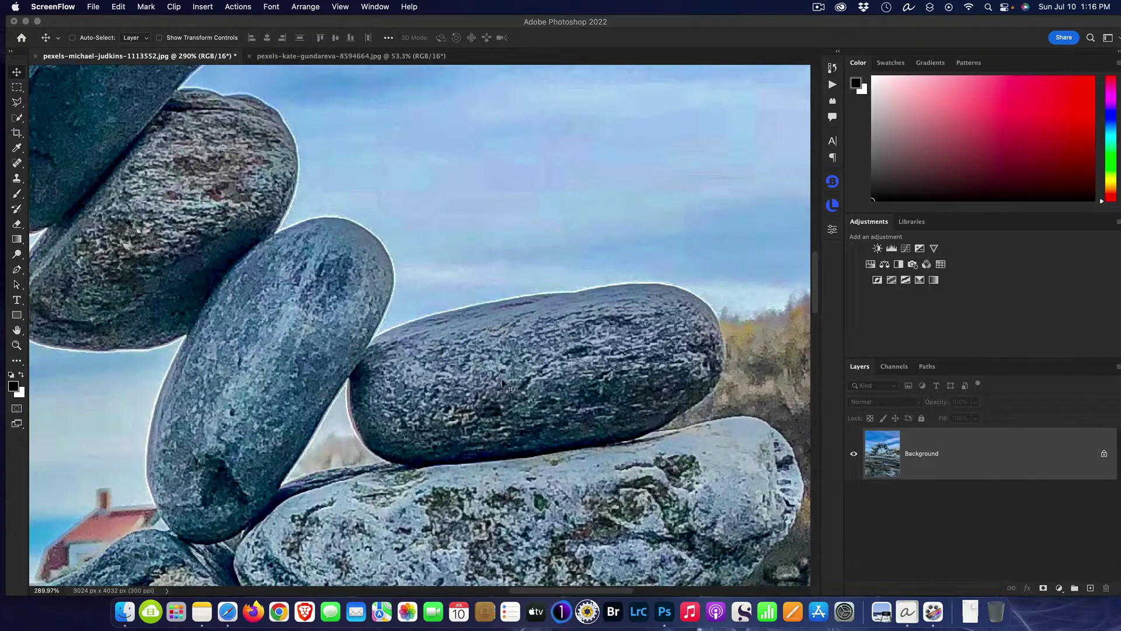
{"action": "scroll", "coordinate": [488, 321], "scroll_direction": "up", "scroll_amount": 4}
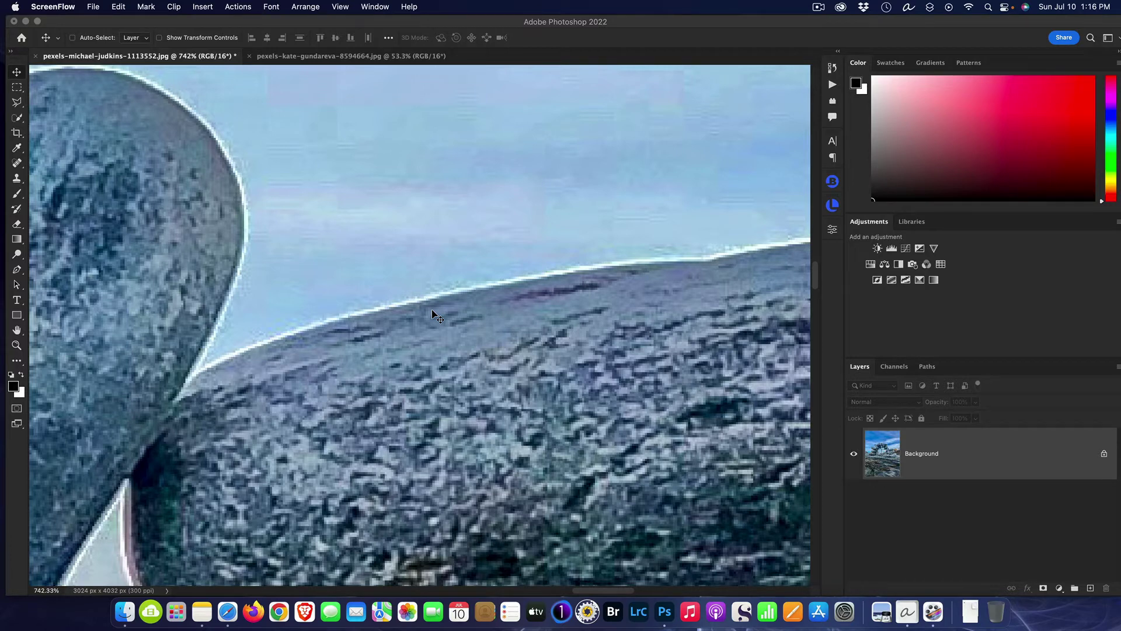
{"action": "scroll", "coordinate": [416, 292], "scroll_direction": "down", "scroll_amount": 5}
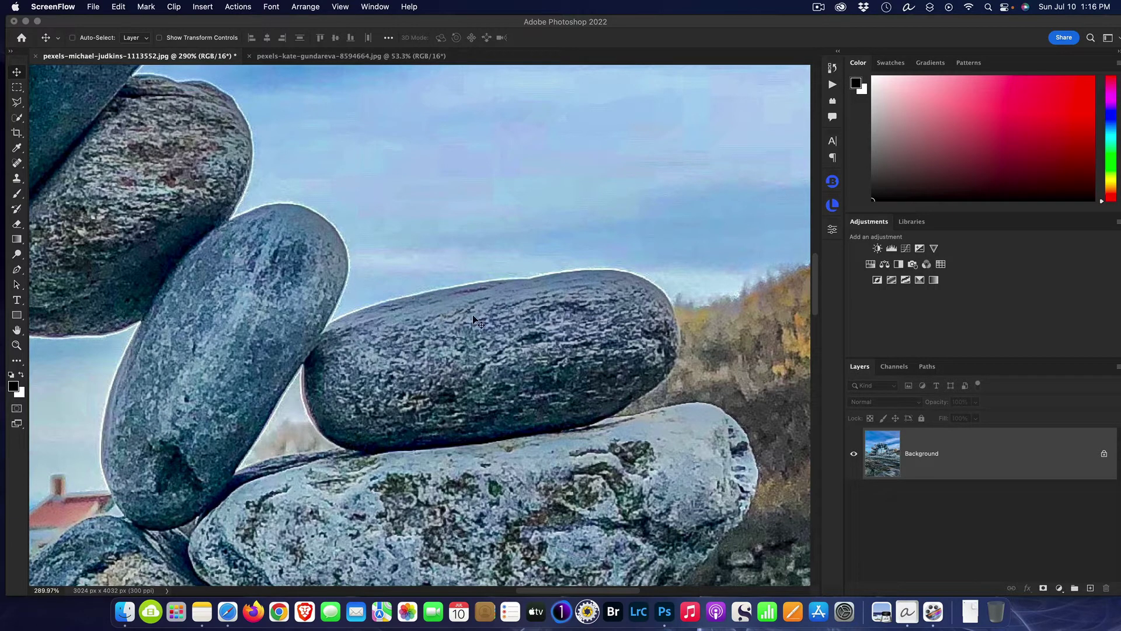
{"action": "scroll", "coordinate": [473, 318], "scroll_direction": "up", "scroll_amount": 3}
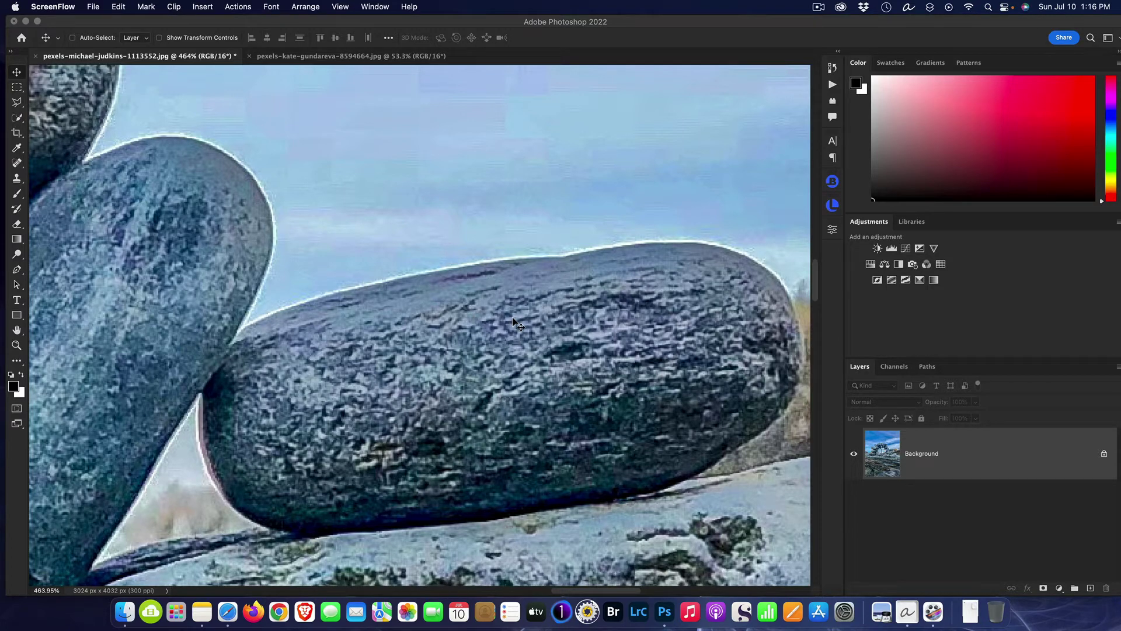
{"action": "left_click", "coordinate": [158, 182]}
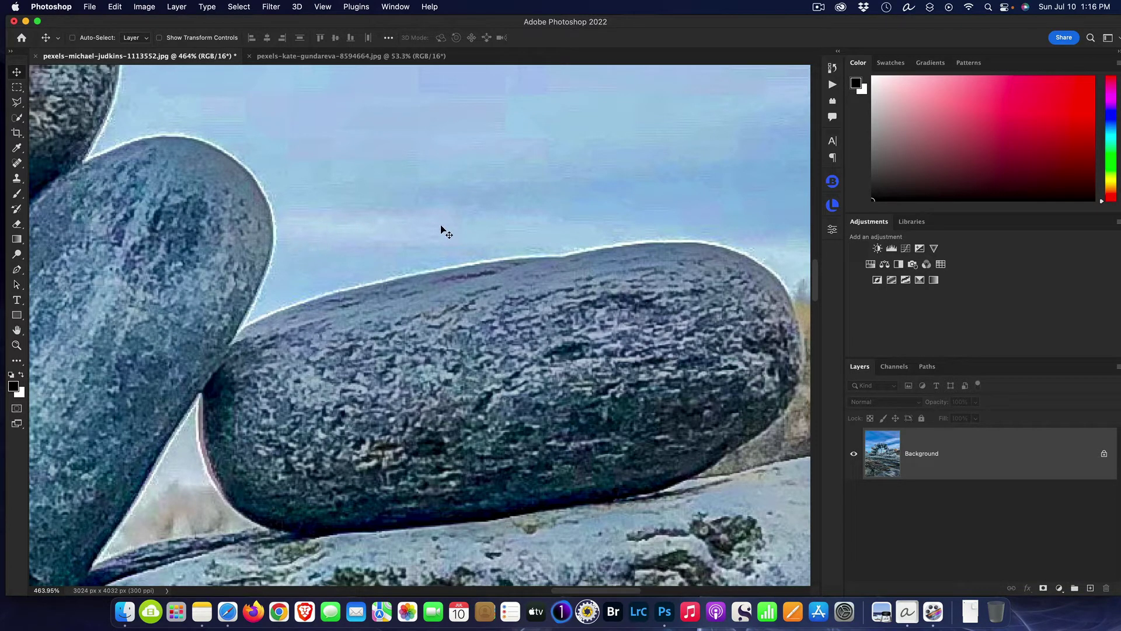
{"action": "scroll", "coordinate": [591, 279], "scroll_direction": "down", "scroll_amount": 5}
{"action": "scroll", "coordinate": [589, 276], "scroll_direction": "up", "scroll_amount": 8}
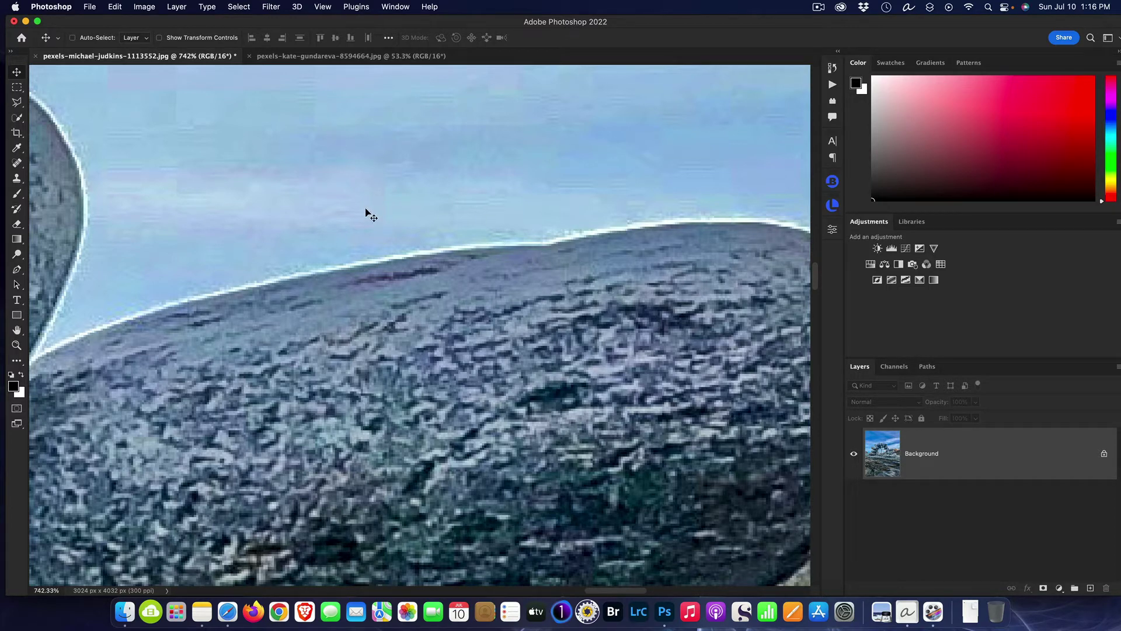
{"action": "scroll", "coordinate": [368, 214], "scroll_direction": "down", "scroll_amount": 10}
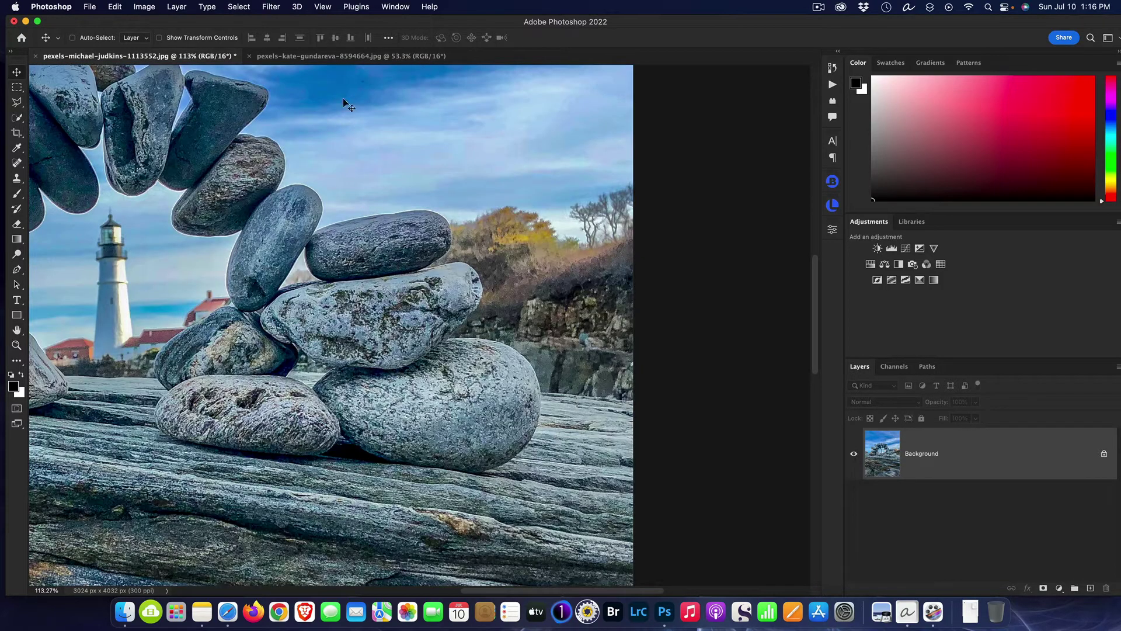
Step: In the rocky coast photo, duplicate the Background layer and name the copy "Sharping Layer"
{"action": "left_click", "coordinate": [351, 58]}
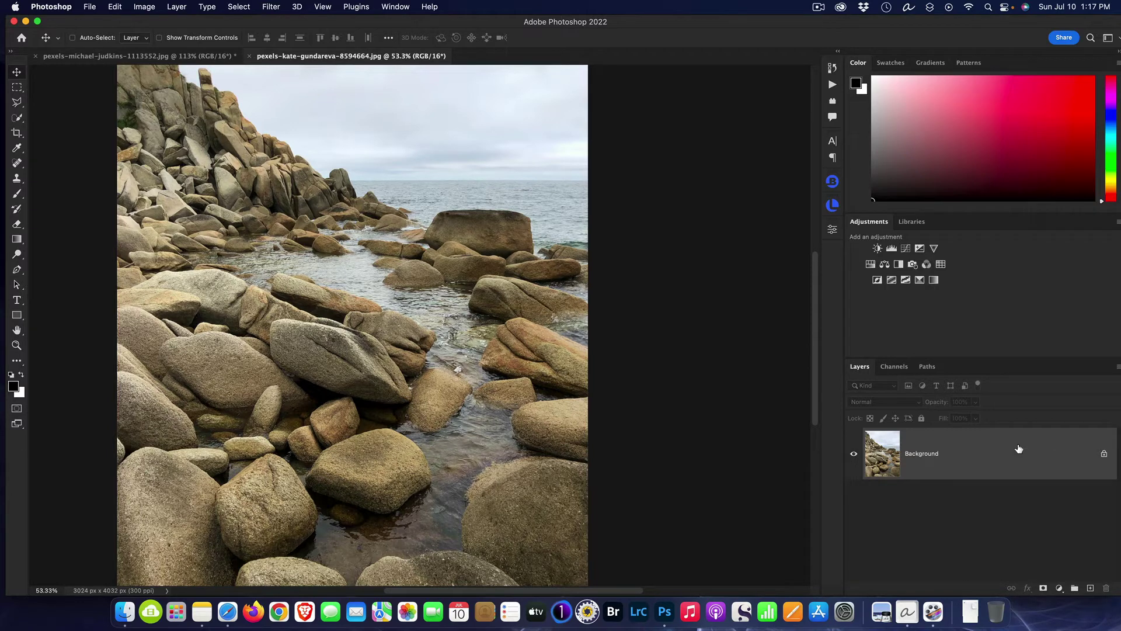
{"action": "key", "text": "super+j"}
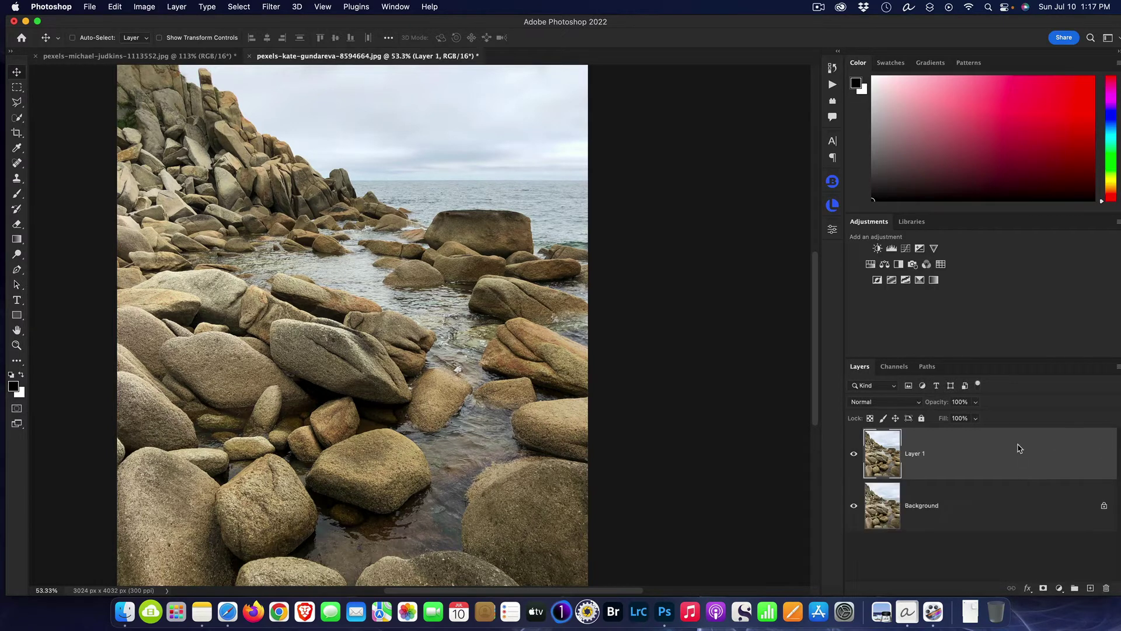
{"action": "double_click", "coordinate": [923, 454]}
{"action": "type", "text": "Sharping Laye"}
{"action": "left_click", "coordinate": [891, 460]}
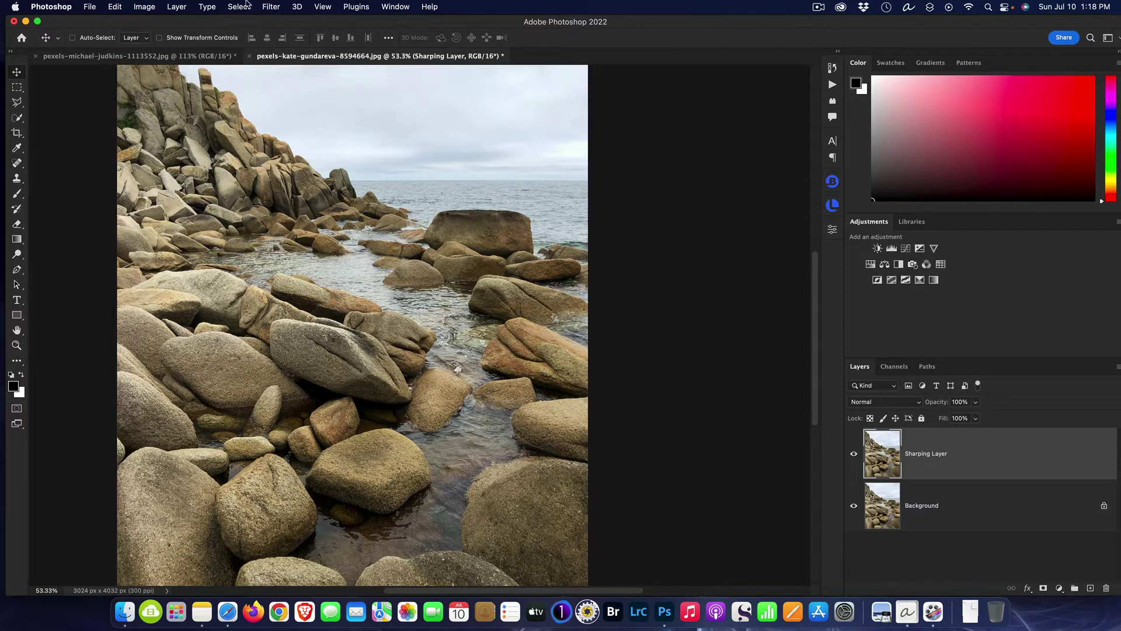
Step: Start a High Pass filter on the Sharping Layer and lower its radius to 1.9 pixels
{"action": "left_click", "coordinate": [270, 7]}
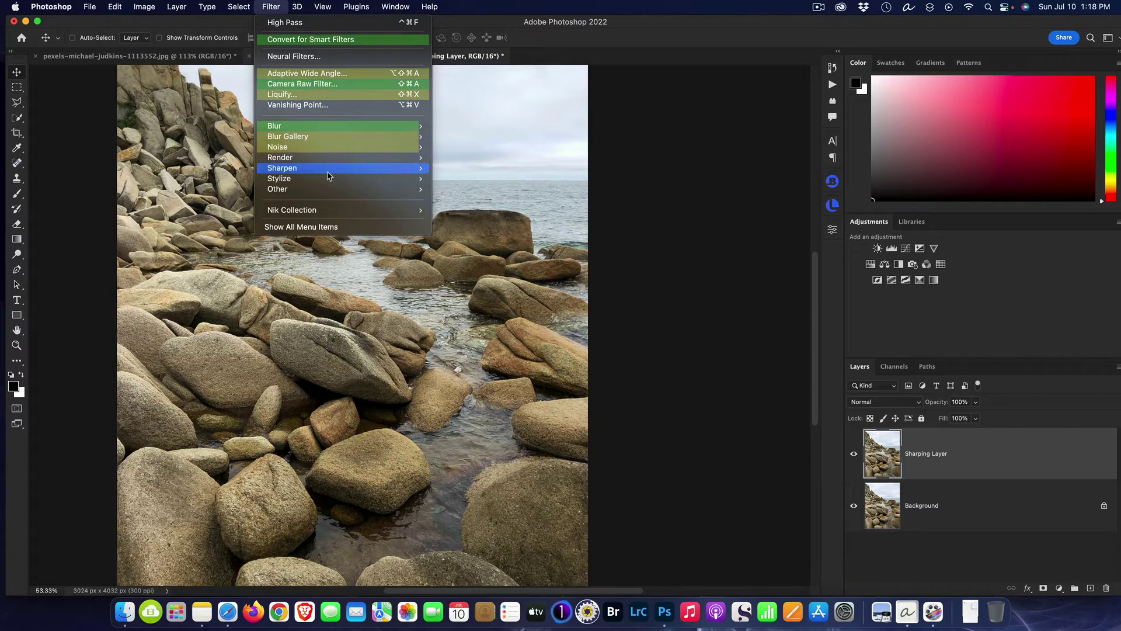
{"action": "mouse_move", "coordinate": [330, 181]}
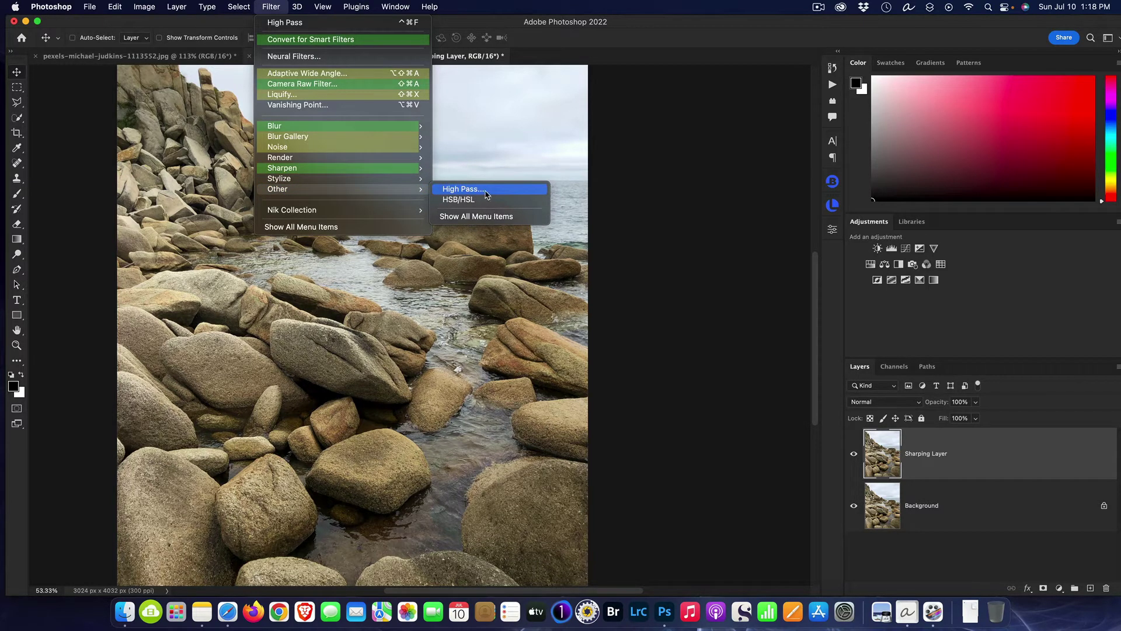
{"action": "left_click", "coordinate": [487, 191]}
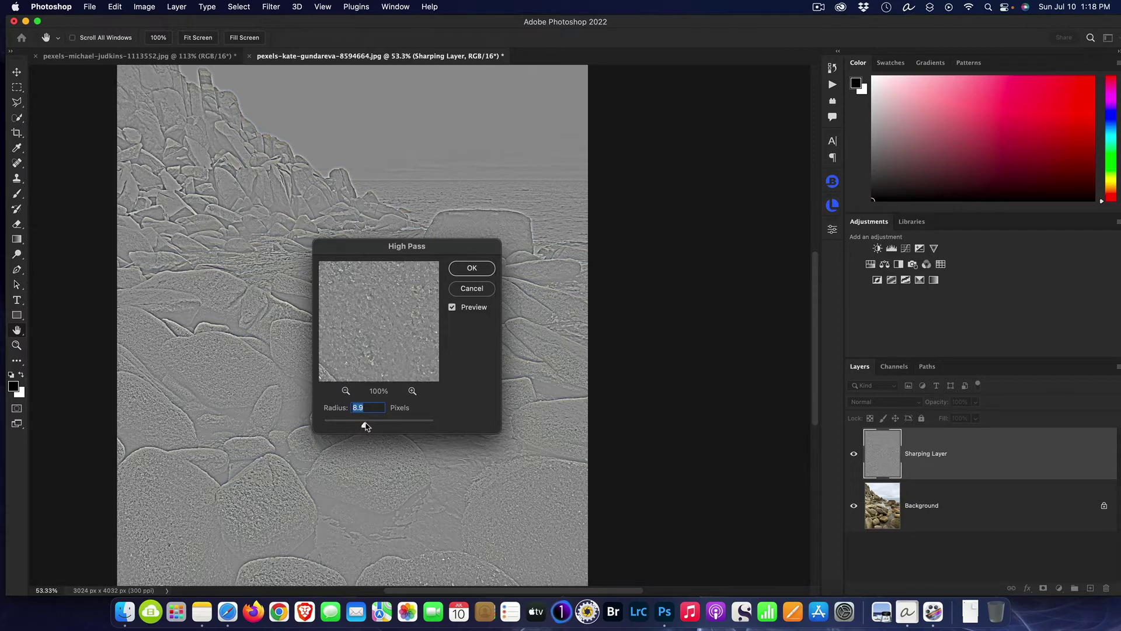
{"action": "left_click_drag", "start_coordinate": [366, 426], "coordinate": [333, 423]}
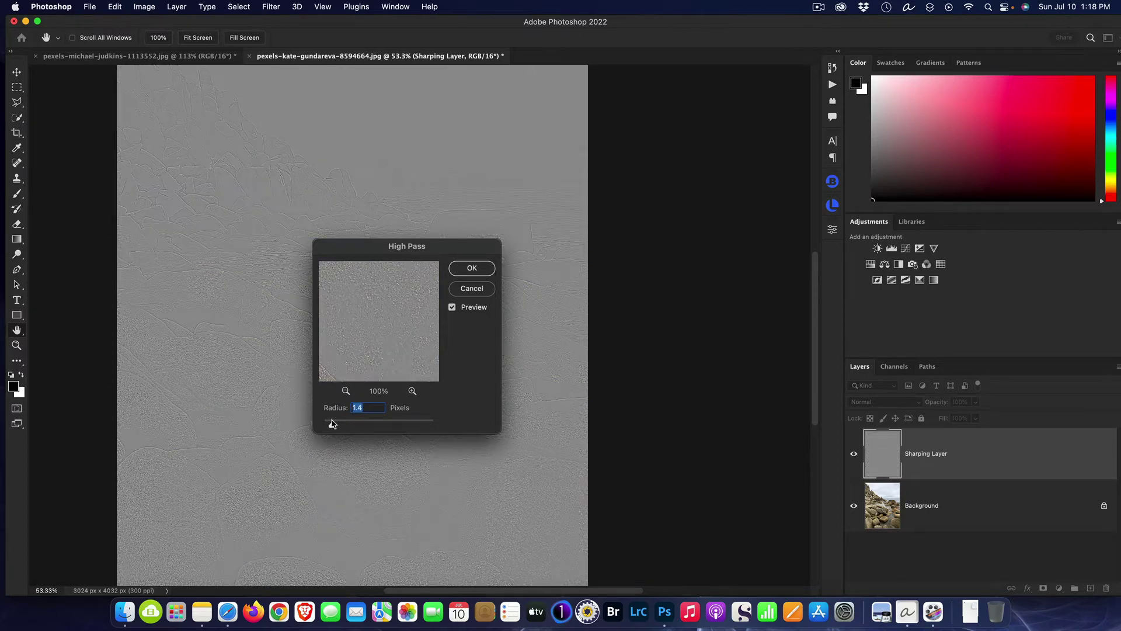
{"action": "left_click_drag", "start_coordinate": [398, 250], "coordinate": [653, 218]}
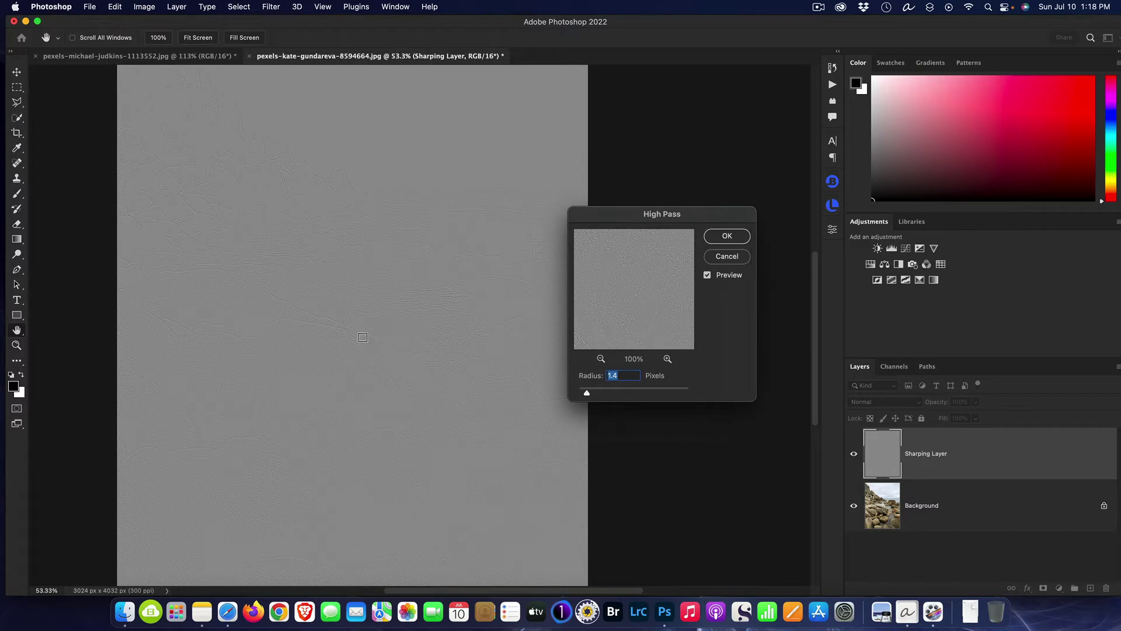
{"action": "left_click", "coordinate": [485, 353]}
{"action": "left_click_drag", "start_coordinate": [587, 396], "coordinate": [590, 396]}
Step: Inspect the High Pass preview at 200% and nudge the radius to 2.0 pixels
{"action": "left_click_drag", "start_coordinate": [653, 216], "coordinate": [442, 151]}
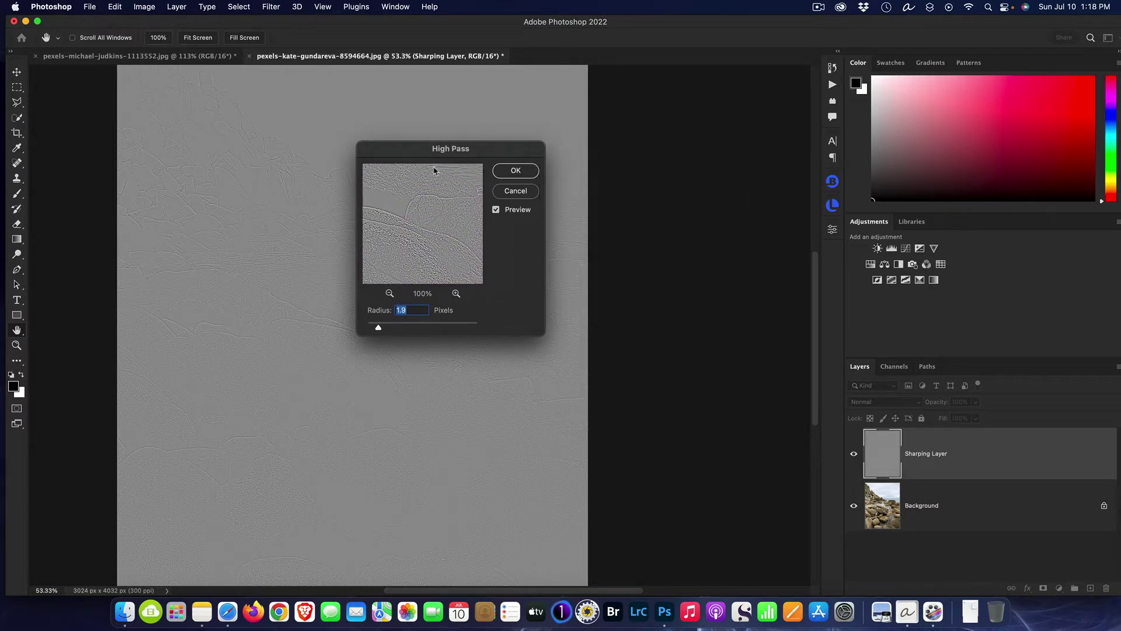
{"action": "left_click", "coordinate": [456, 293]}
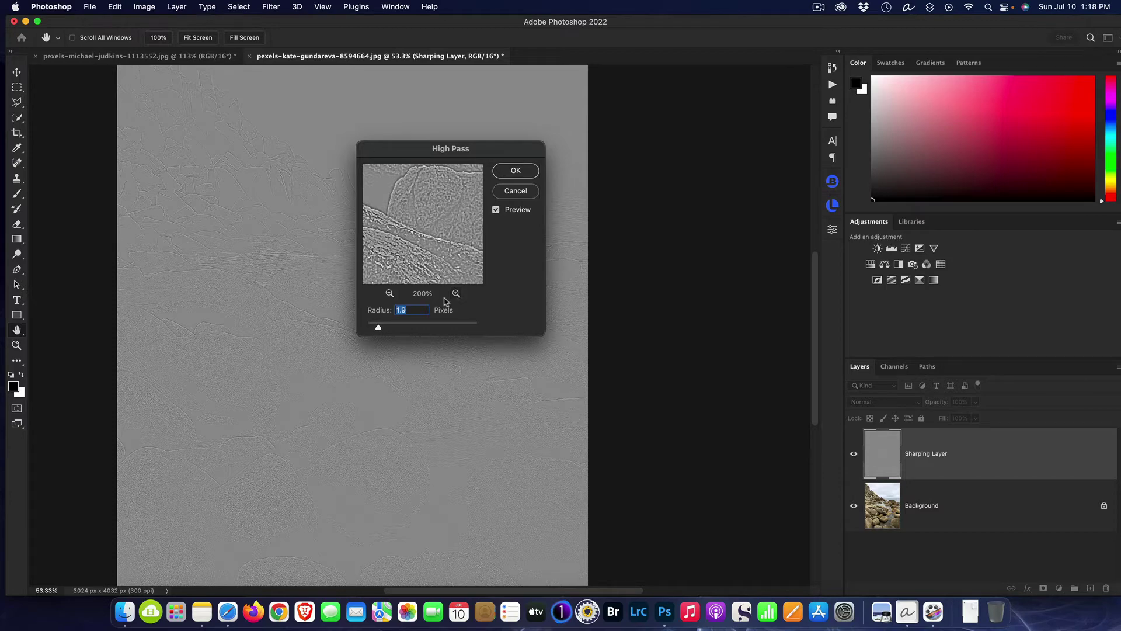
{"action": "left_click_drag", "start_coordinate": [380, 327], "coordinate": [380, 330]}
{"action": "left_click", "coordinate": [389, 294]}
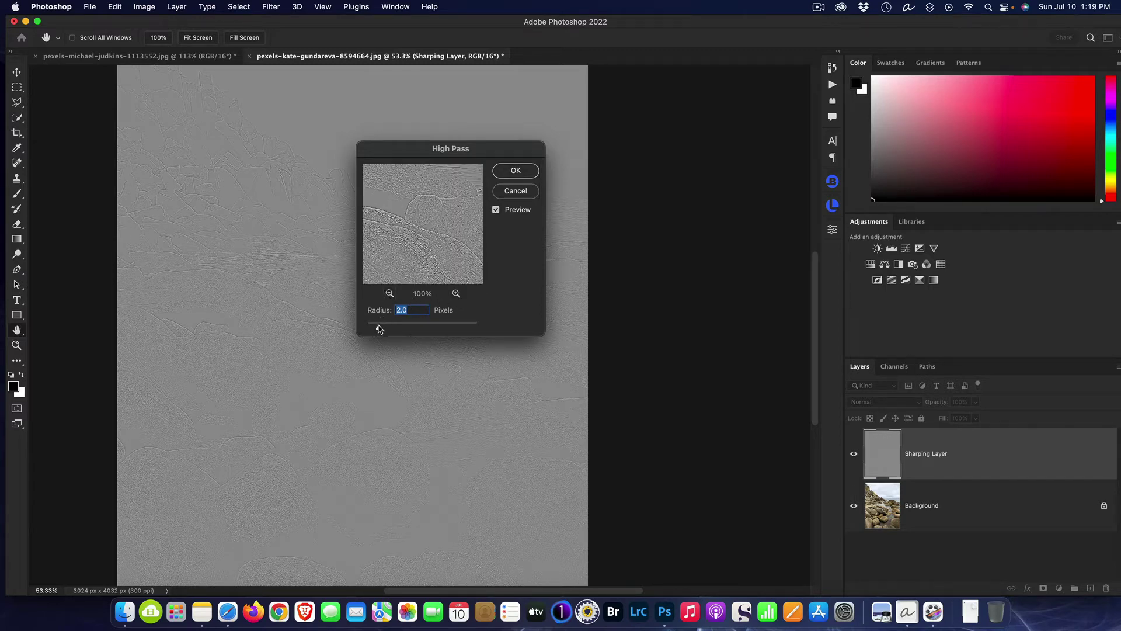
Step: Raise the High Pass radius to about 8 pixels and apply the filter to the Sharping Layer
{"action": "left_click_drag", "start_coordinate": [379, 328], "coordinate": [396, 326]}
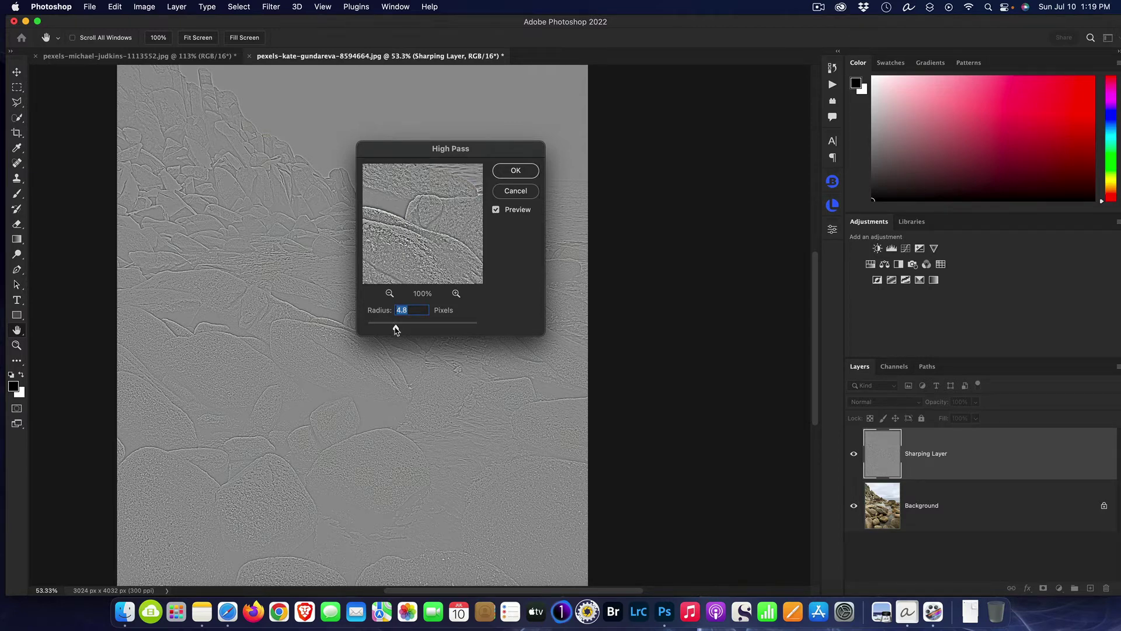
{"action": "left_click_drag", "start_coordinate": [396, 327], "coordinate": [402, 328]}
{"action": "left_click_drag", "start_coordinate": [401, 330], "coordinate": [409, 323]}
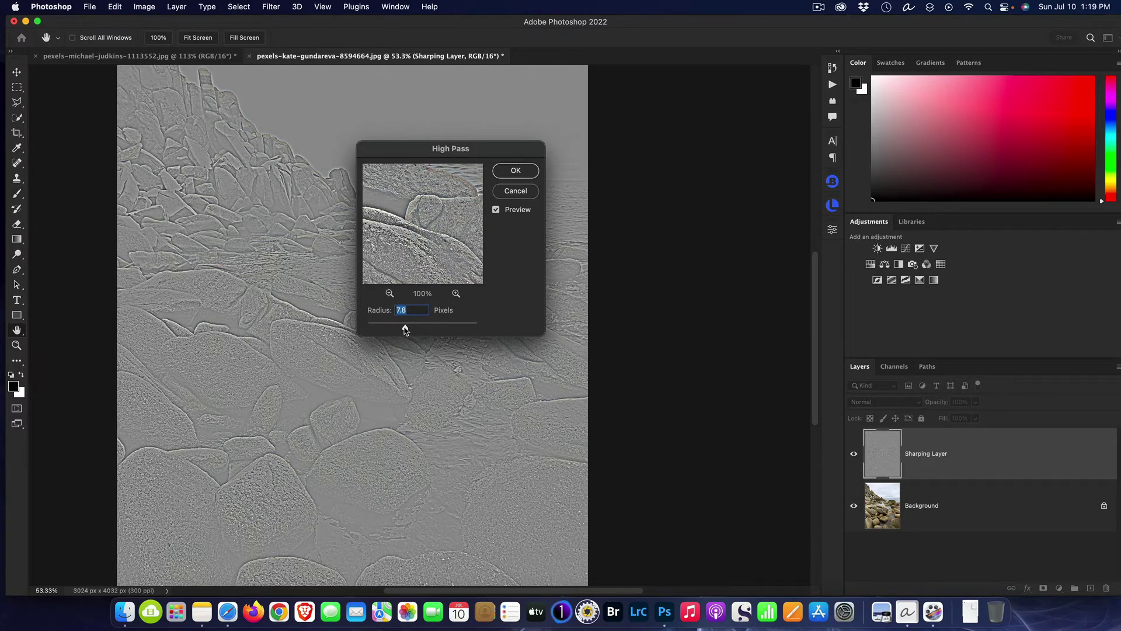
{"action": "left_click_drag", "start_coordinate": [405, 326], "coordinate": [407, 331]}
{"action": "left_click", "coordinate": [512, 172]}
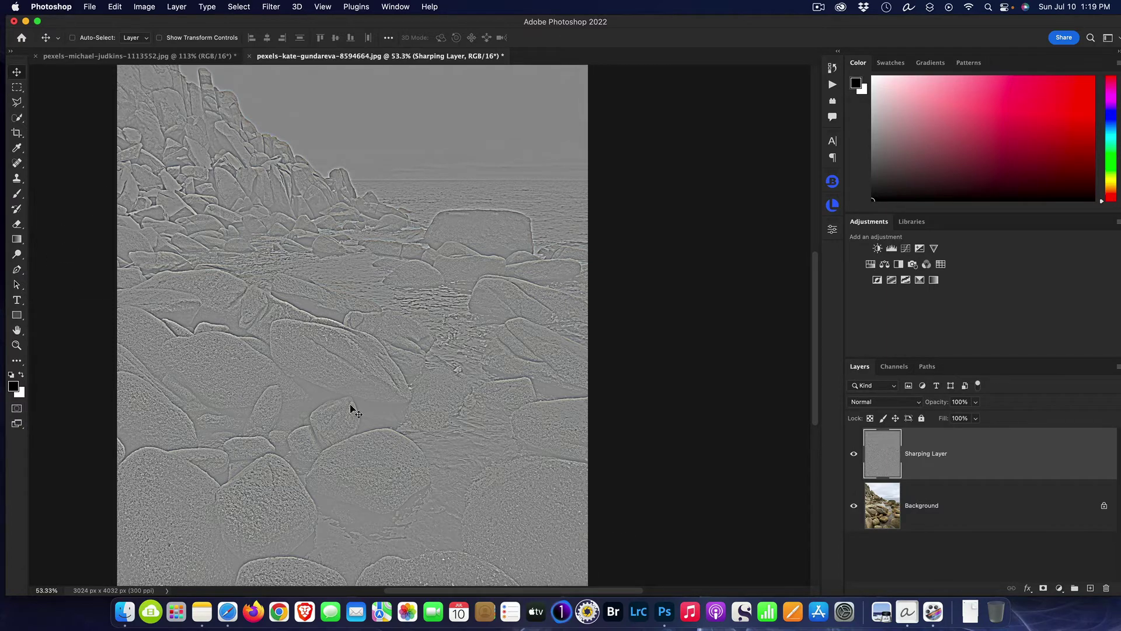
Step: Set the blend mode of the Sharping Layer to Overlay
{"action": "left_click", "coordinate": [919, 403]}
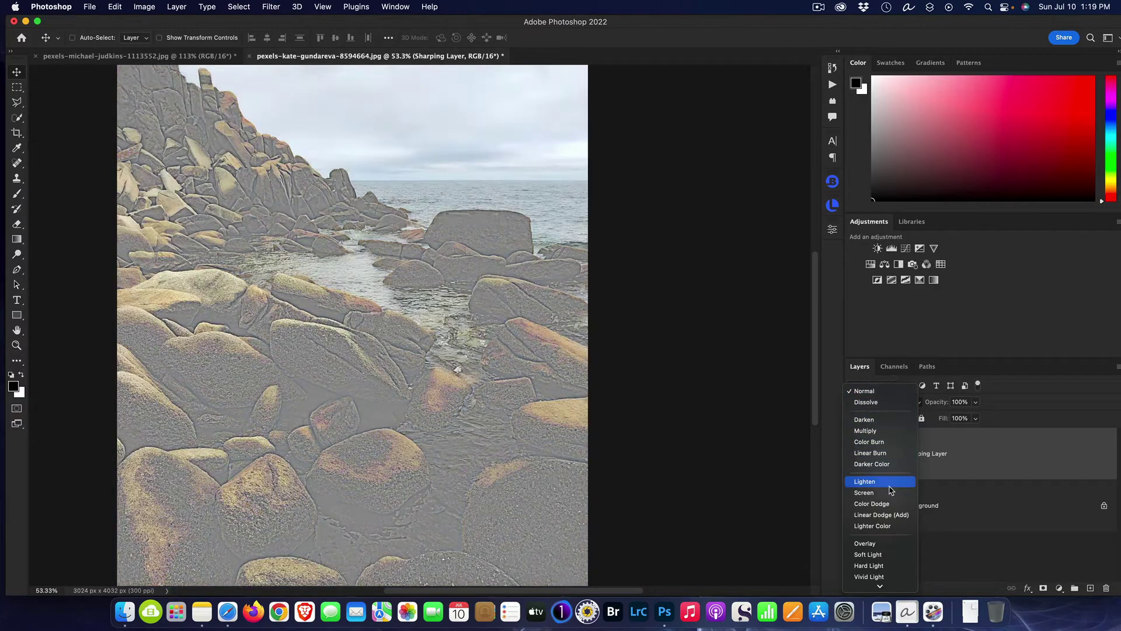
{"action": "scroll", "coordinate": [872, 514], "scroll_direction": "down", "scroll_amount": 2}
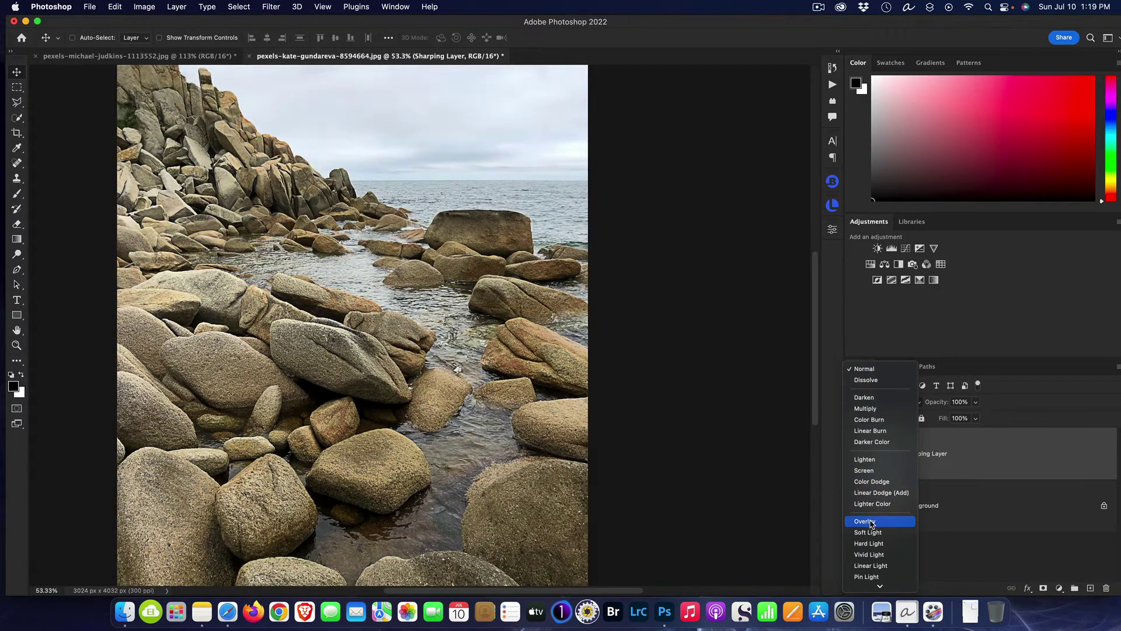
{"action": "left_click", "coordinate": [872, 522]}
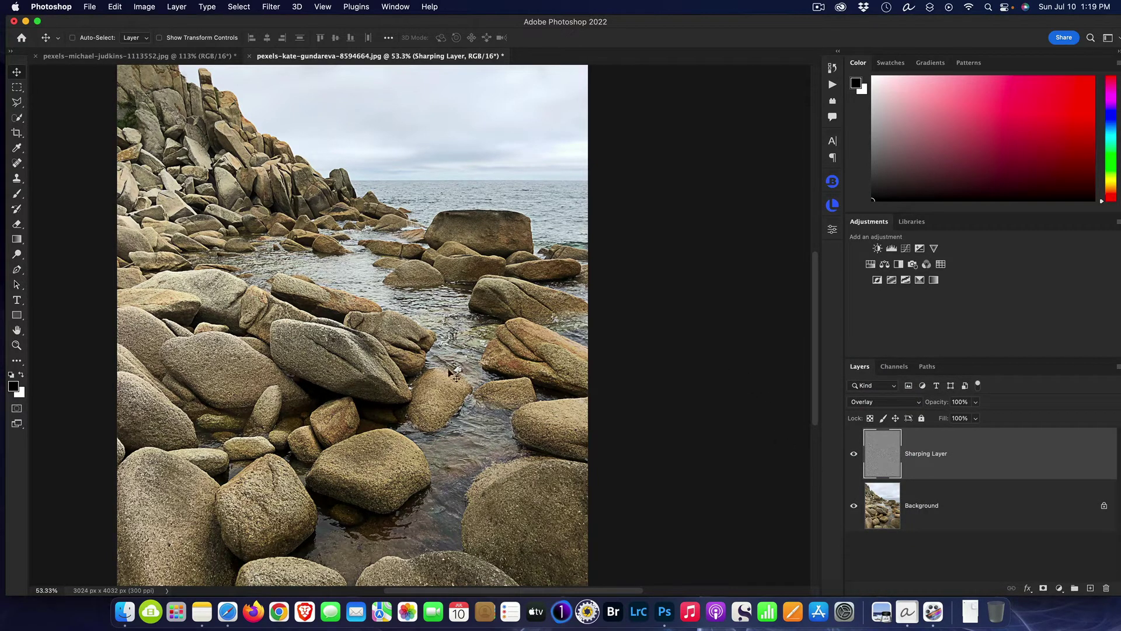
Step: Examine the sharpened texture and edges of the rocks up close and across the whole photo
{"action": "scroll", "coordinate": [278, 307], "scroll_direction": "up", "scroll_amount": 6}
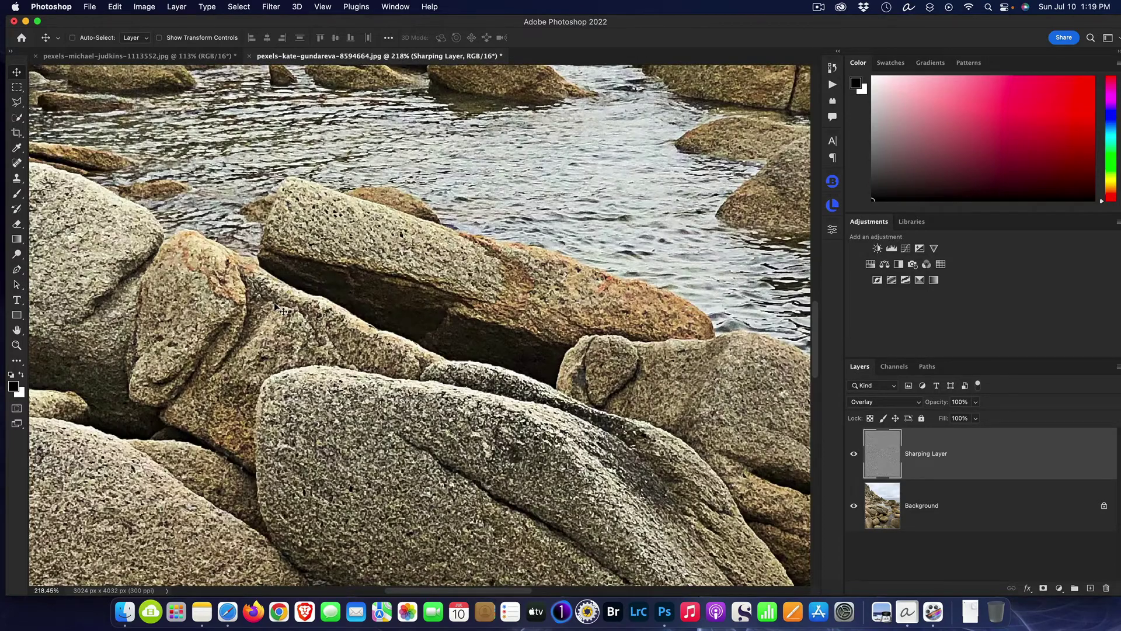
{"action": "scroll", "coordinate": [278, 308], "scroll_direction": "up", "scroll_amount": 2}
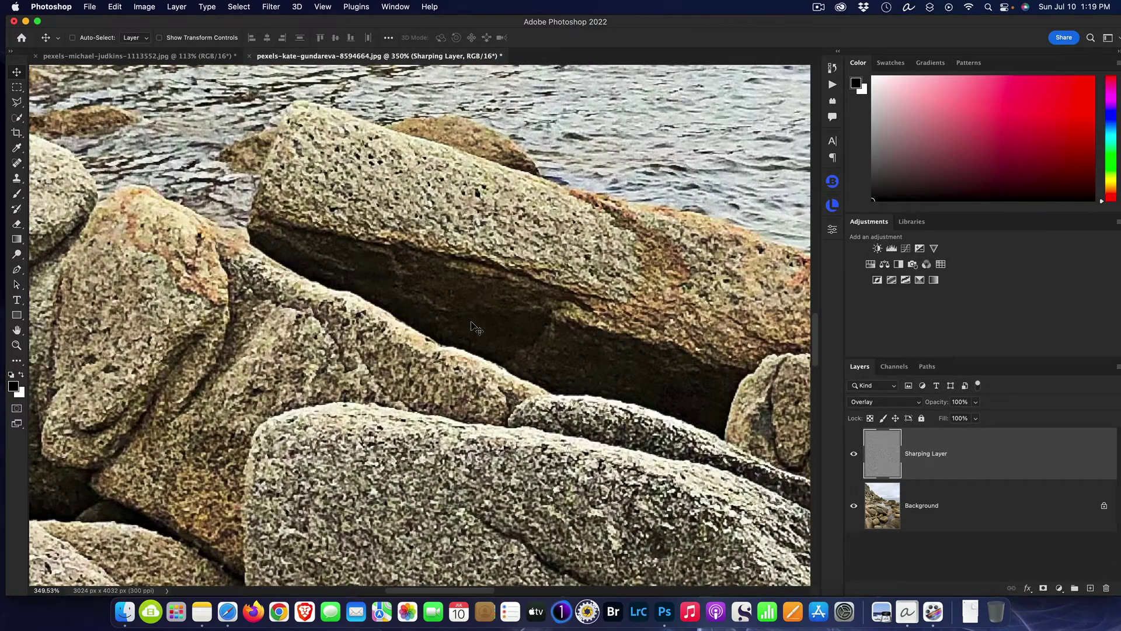
{"action": "scroll", "coordinate": [473, 327], "scroll_direction": "up", "scroll_amount": 5}
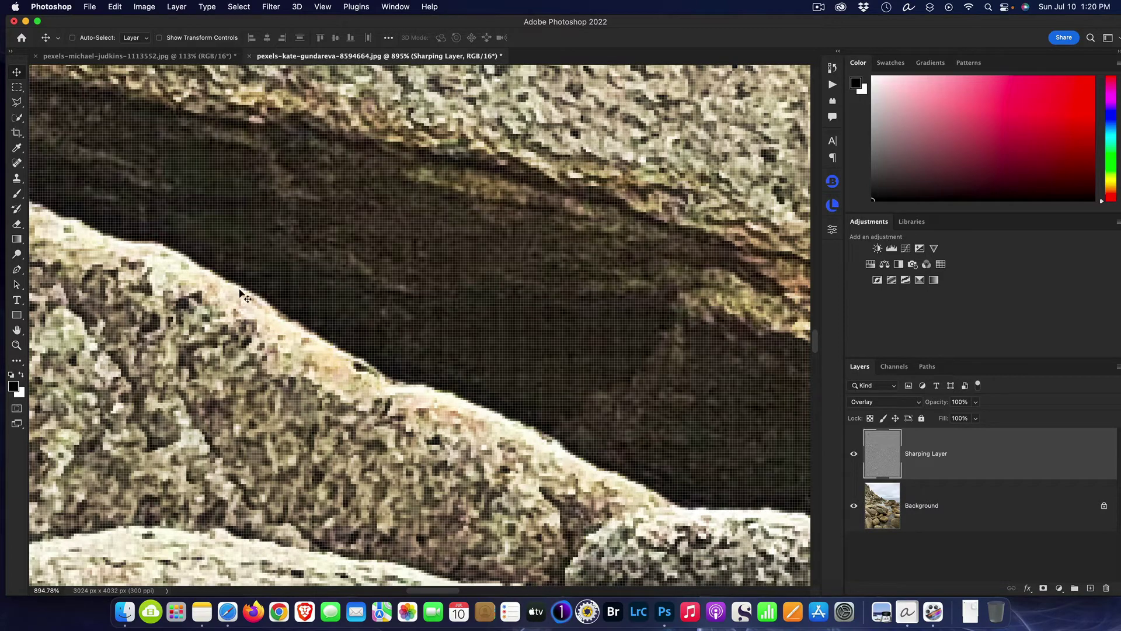
{"action": "scroll", "coordinate": [178, 261], "scroll_direction": "down", "scroll_amount": 3}
{"action": "scroll", "coordinate": [255, 305], "scroll_direction": "down", "scroll_amount": 3}
{"action": "scroll", "coordinate": [257, 309], "scroll_direction": "down", "scroll_amount": 3}
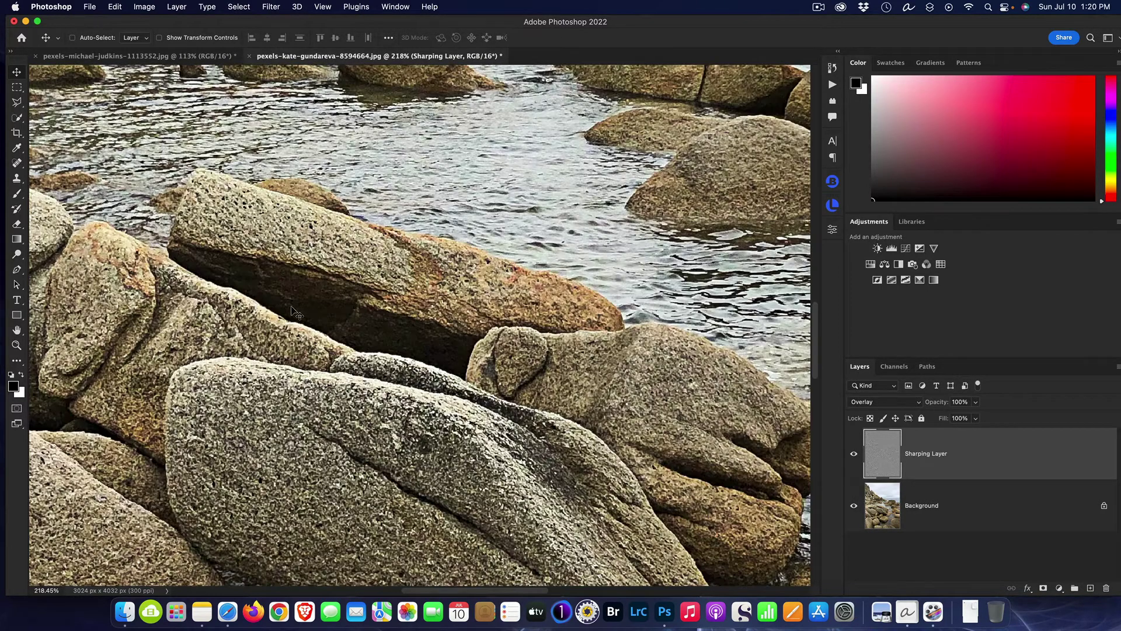
{"action": "scroll", "coordinate": [304, 313], "scroll_direction": "down", "scroll_amount": 3}
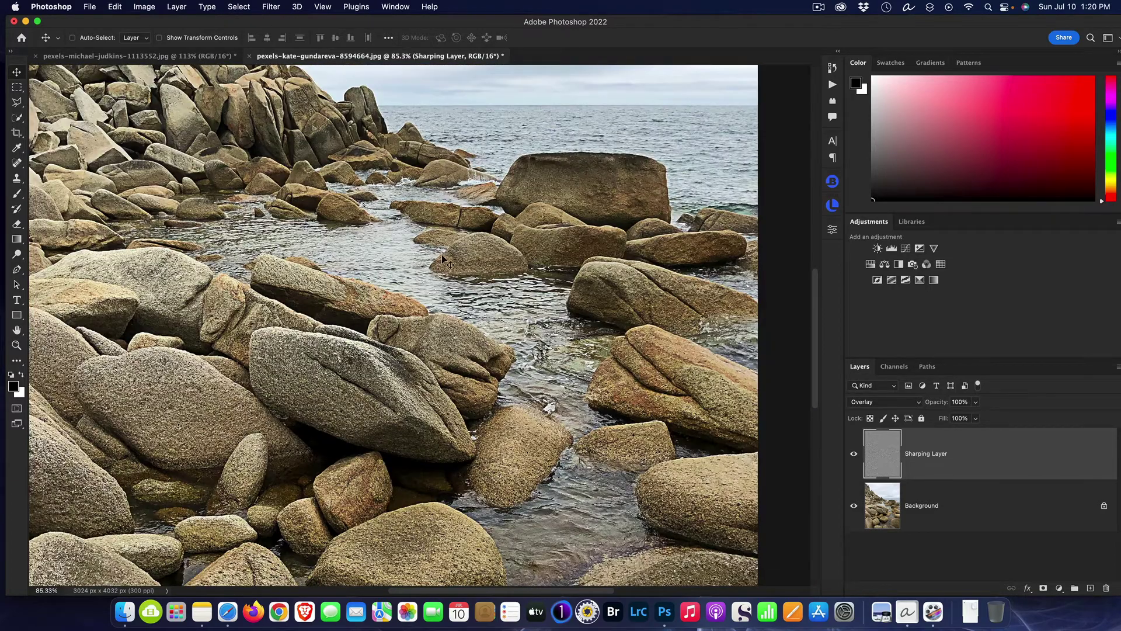
{"action": "scroll", "coordinate": [444, 260], "scroll_direction": "down", "scroll_amount": 3}
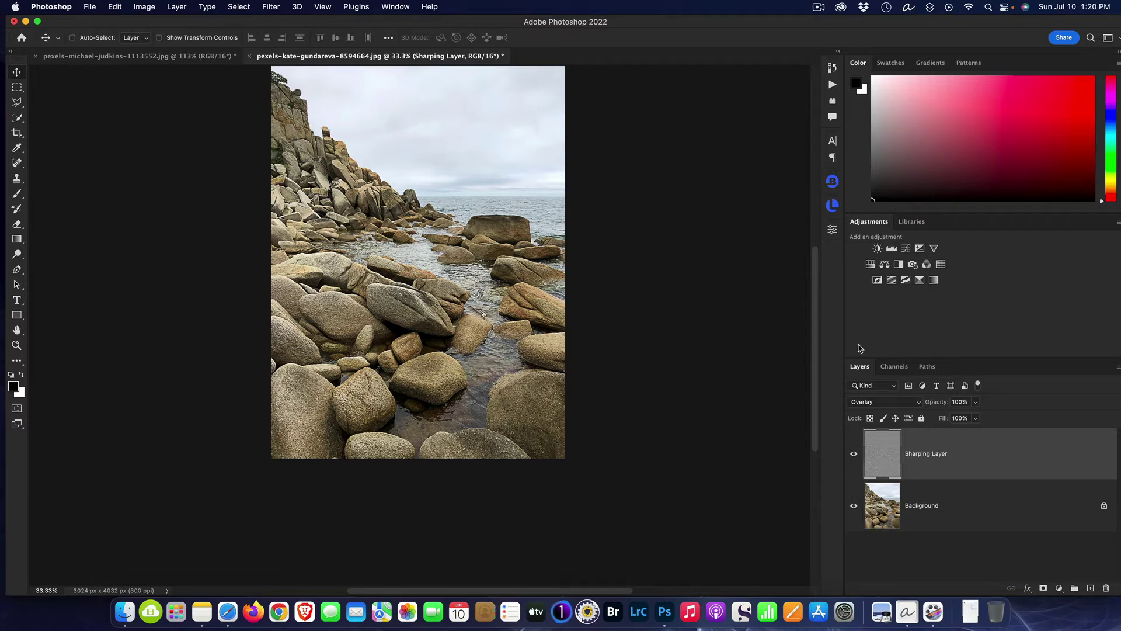
Step: Load the RGB channel's luminosity as a selection
{"action": "left_click", "coordinate": [899, 368]}
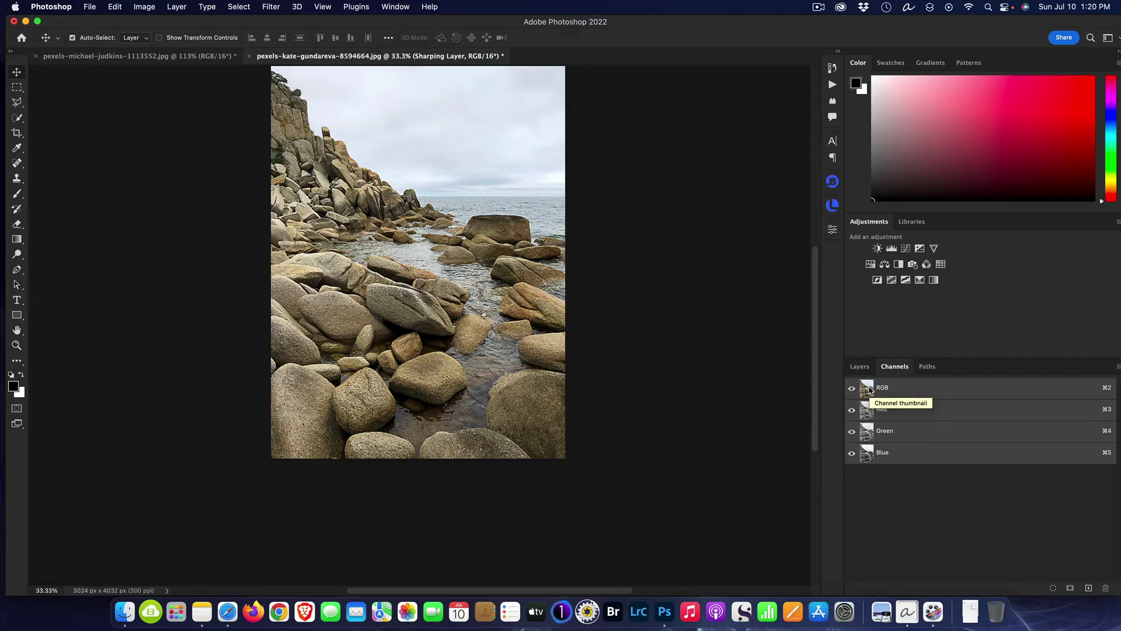
{"action": "left_click", "coordinate": [869, 389], "text": "super"}
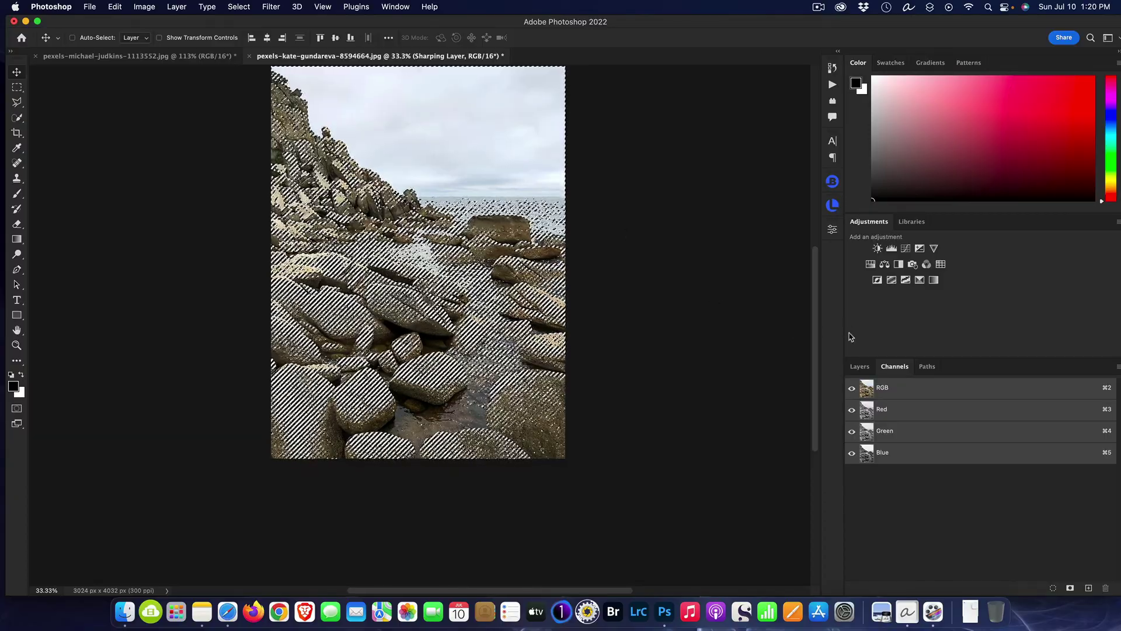
{"action": "scroll", "coordinate": [393, 204], "scroll_direction": "up", "scroll_amount": 3}
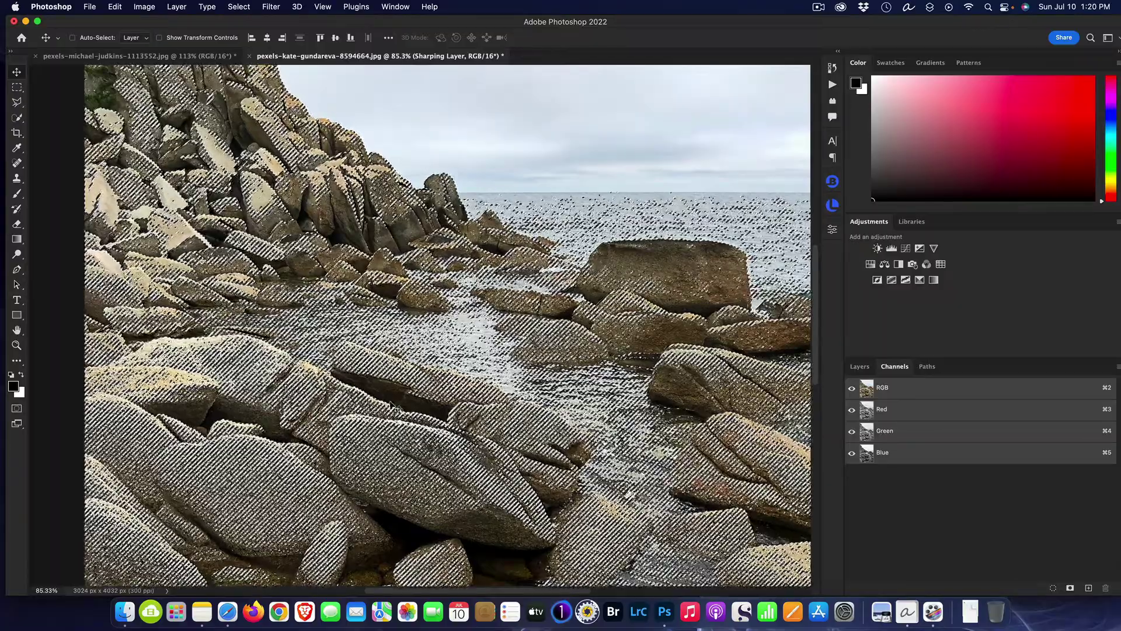
{"action": "scroll", "coordinate": [533, 422], "scroll_direction": "down", "scroll_amount": 2}
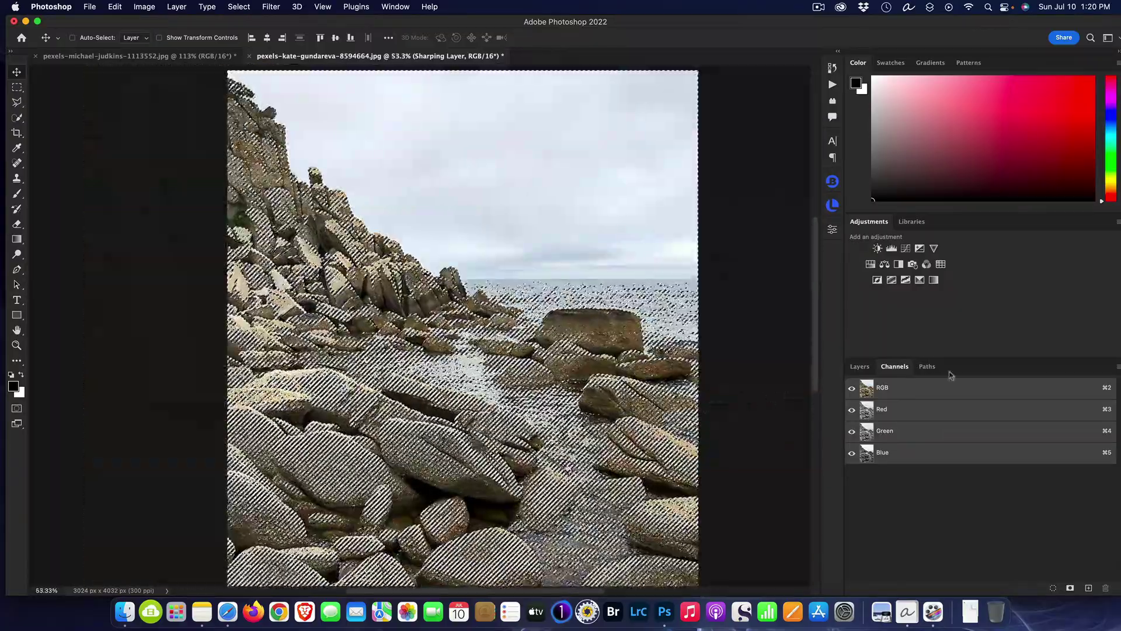
Step: Add a layer mask to the Sharping Layer from the active luminosity selection
{"action": "left_click", "coordinate": [860, 367]}
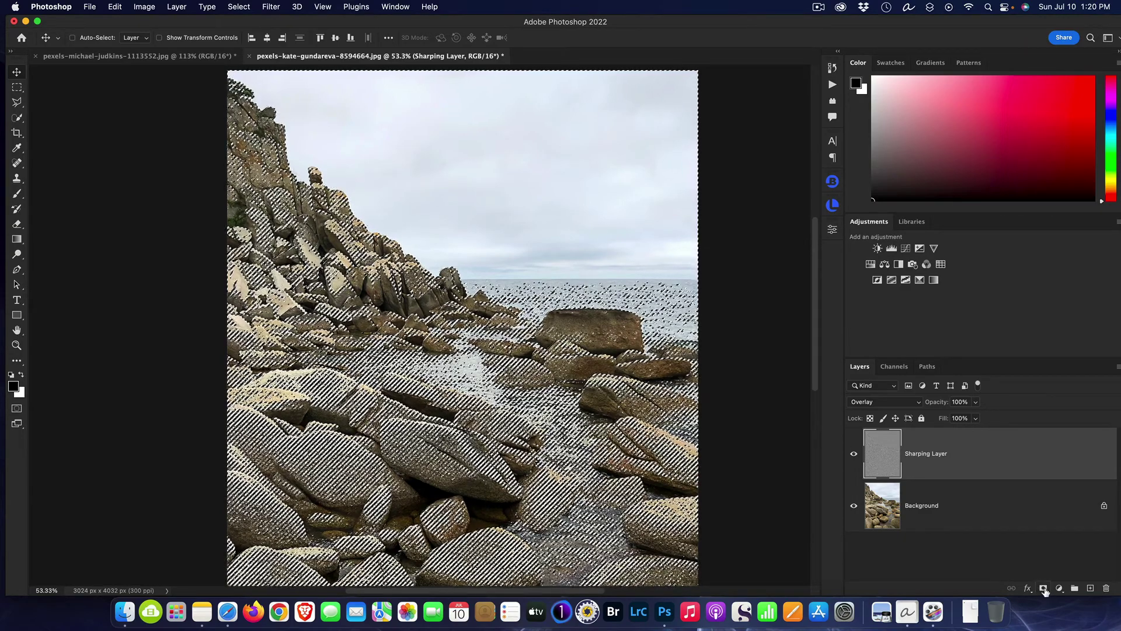
{"action": "left_click", "coordinate": [1044, 589]}
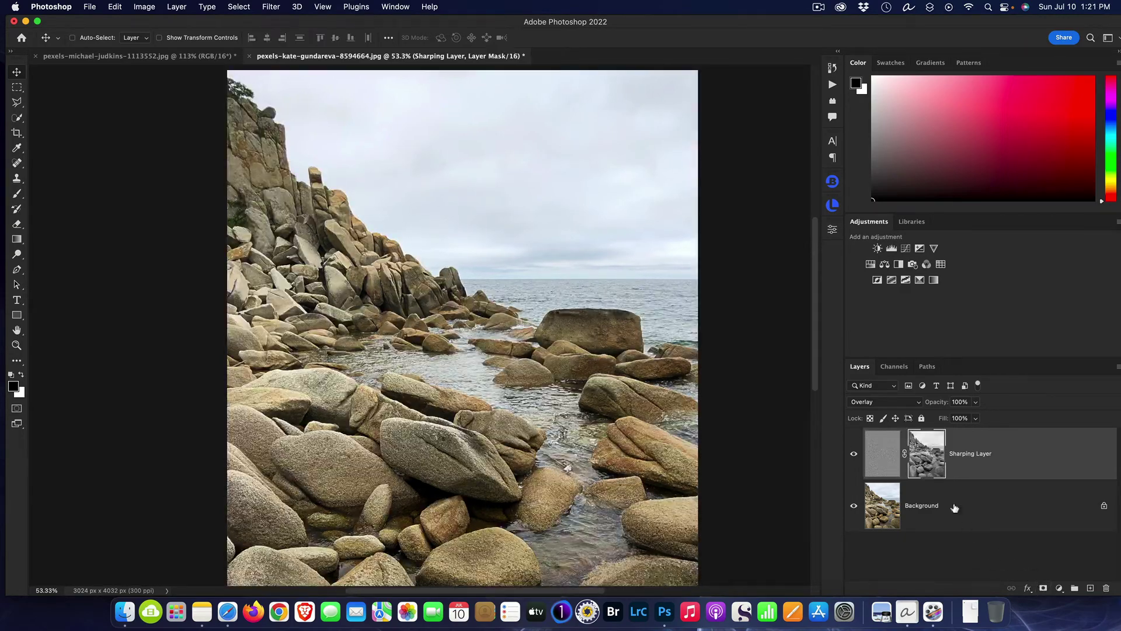
Step: Display the Sharping Layer's mask on its own, invert it, and return to the normal image view
{"action": "left_click", "coordinate": [924, 453], "text": "alt"}
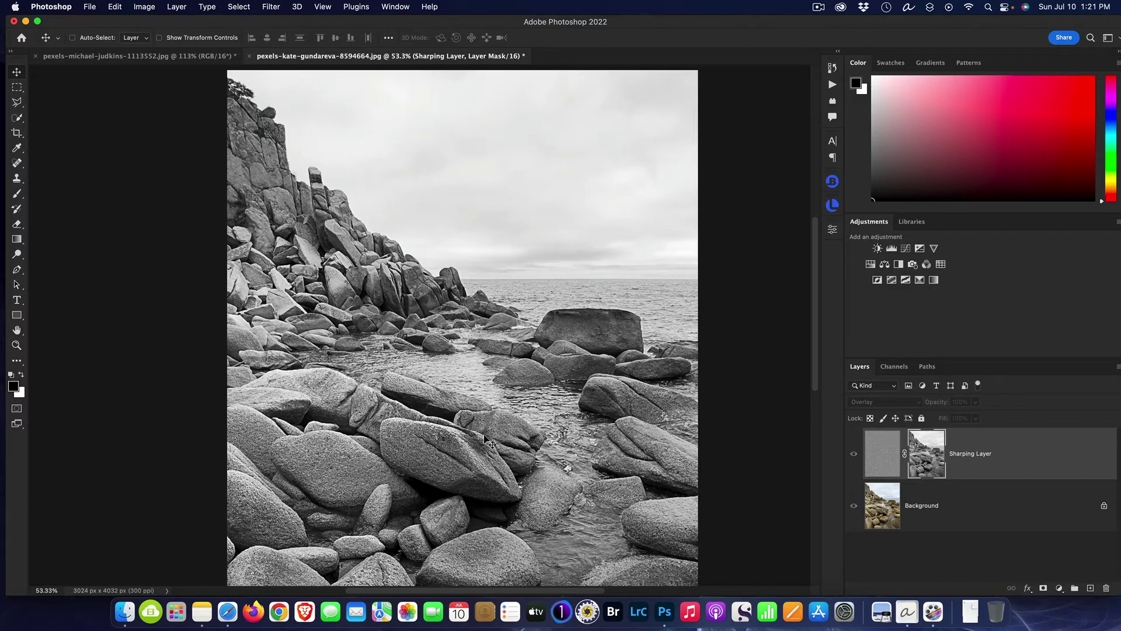
{"action": "scroll", "coordinate": [484, 436], "scroll_direction": "up", "scroll_amount": 5}
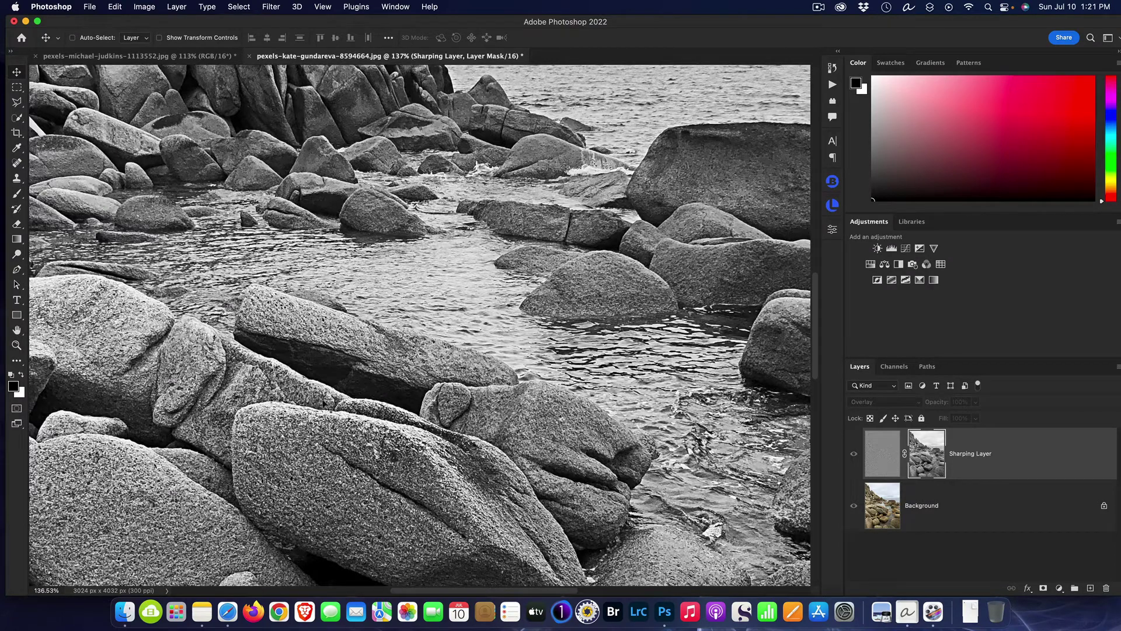
{"action": "scroll", "coordinate": [341, 396], "scroll_direction": "down", "scroll_amount": 3}
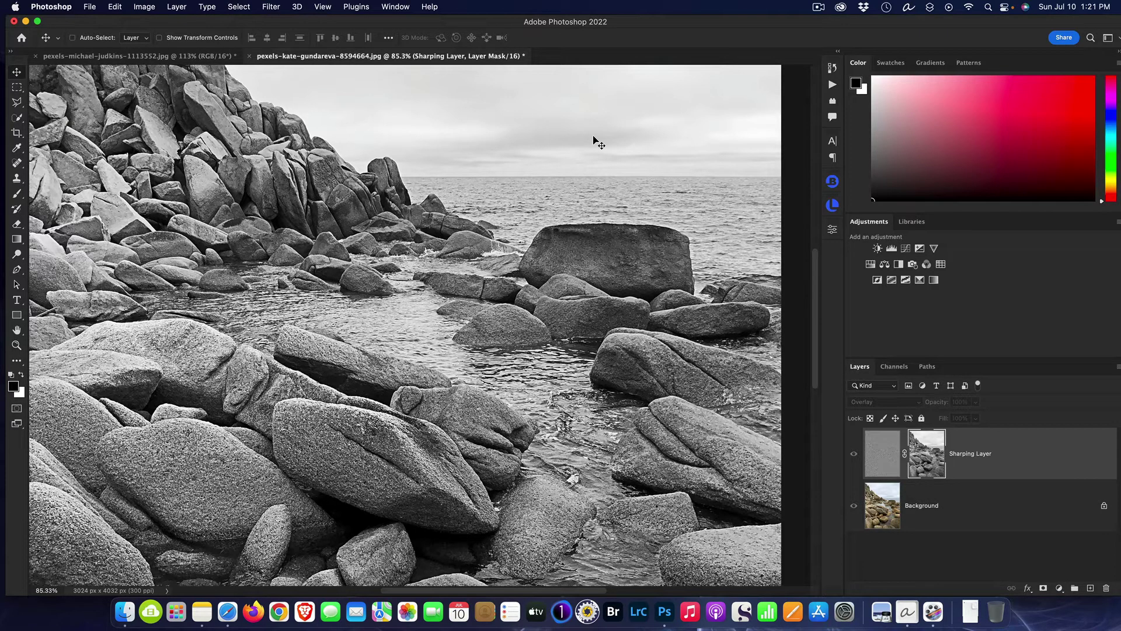
{"action": "key", "text": "super+0"}
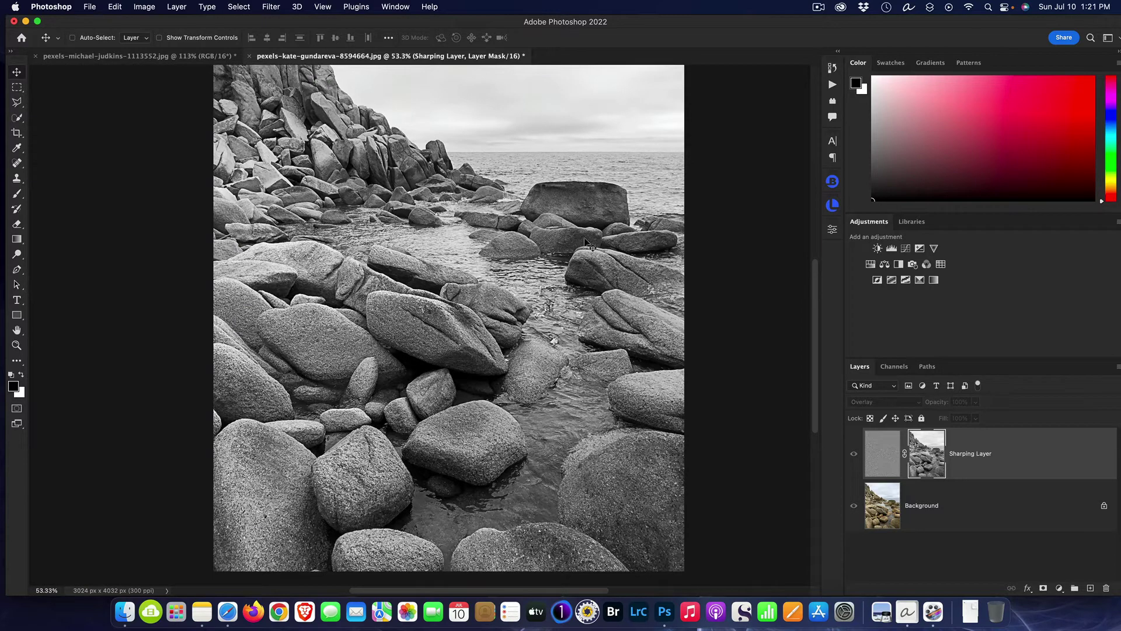
{"action": "left_click_drag", "start_coordinate": [815, 290], "coordinate": [816, 245]}
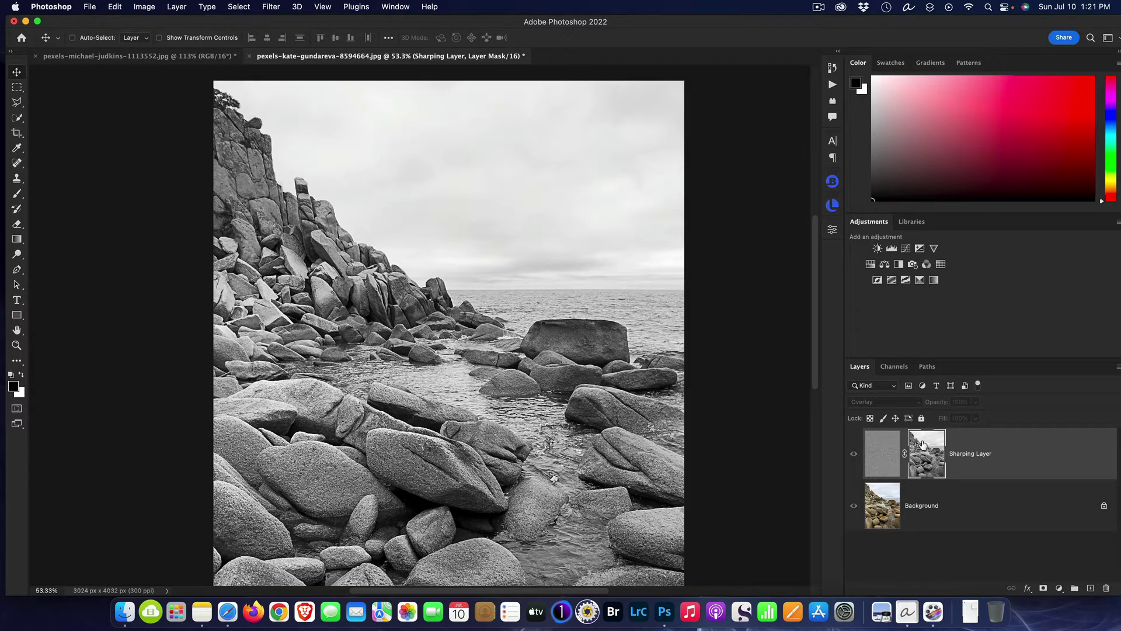
{"action": "key", "text": "super+i"}
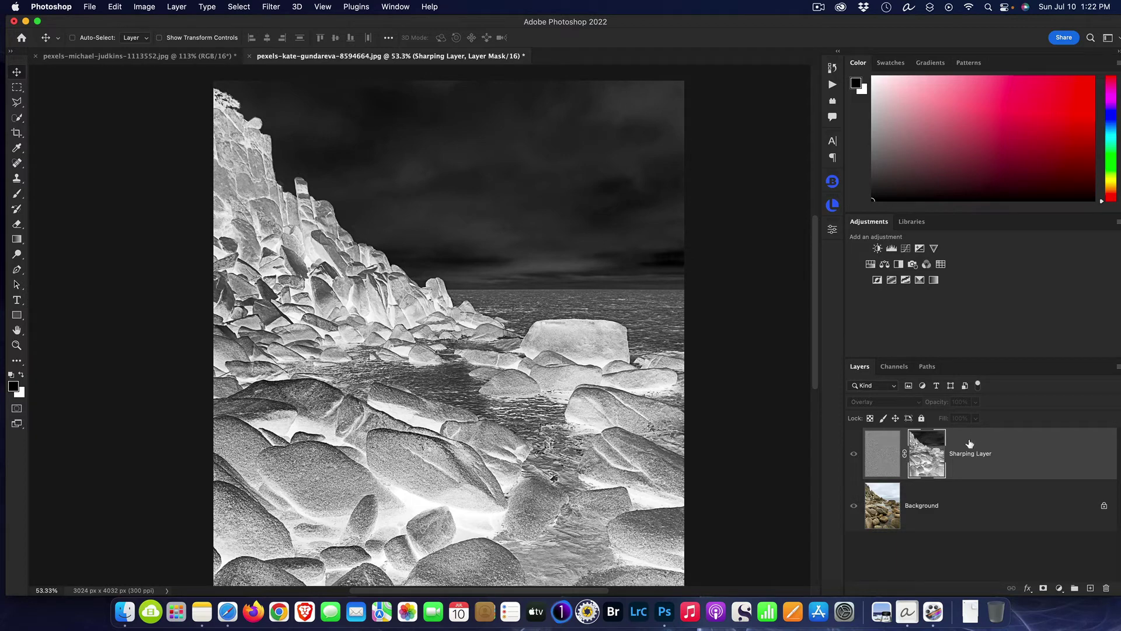
{"action": "left_click", "coordinate": [933, 453], "text": "alt"}
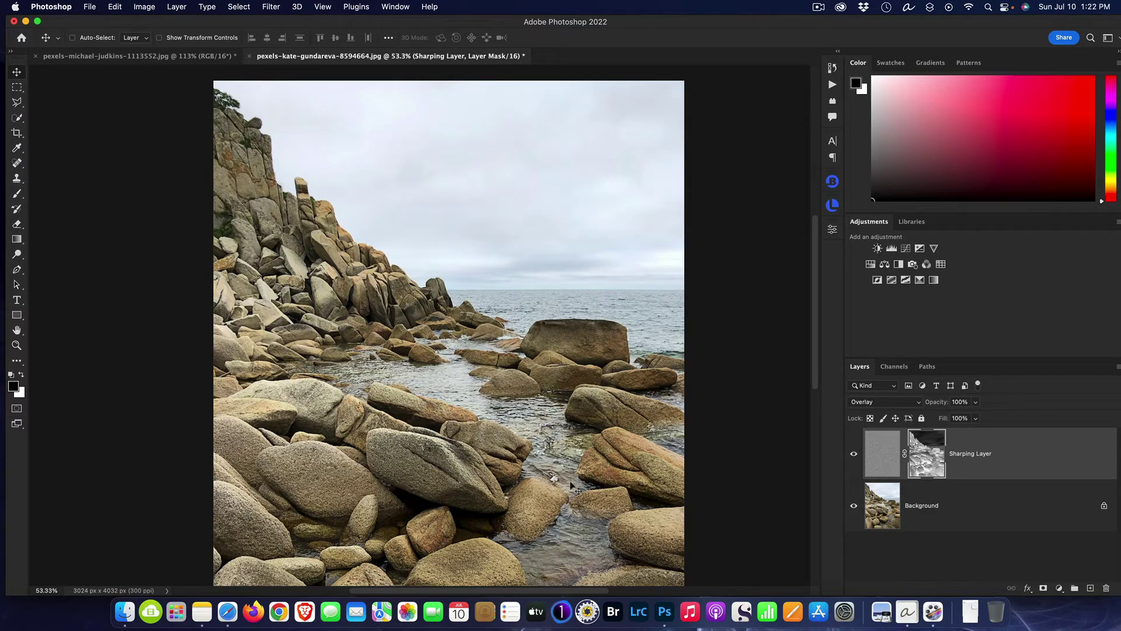
Step: Examine the boulders' edges and texture with the inverted mask, both up close and in the wider photo
{"action": "scroll", "coordinate": [502, 468], "scroll_direction": "up", "scroll_amount": 3}
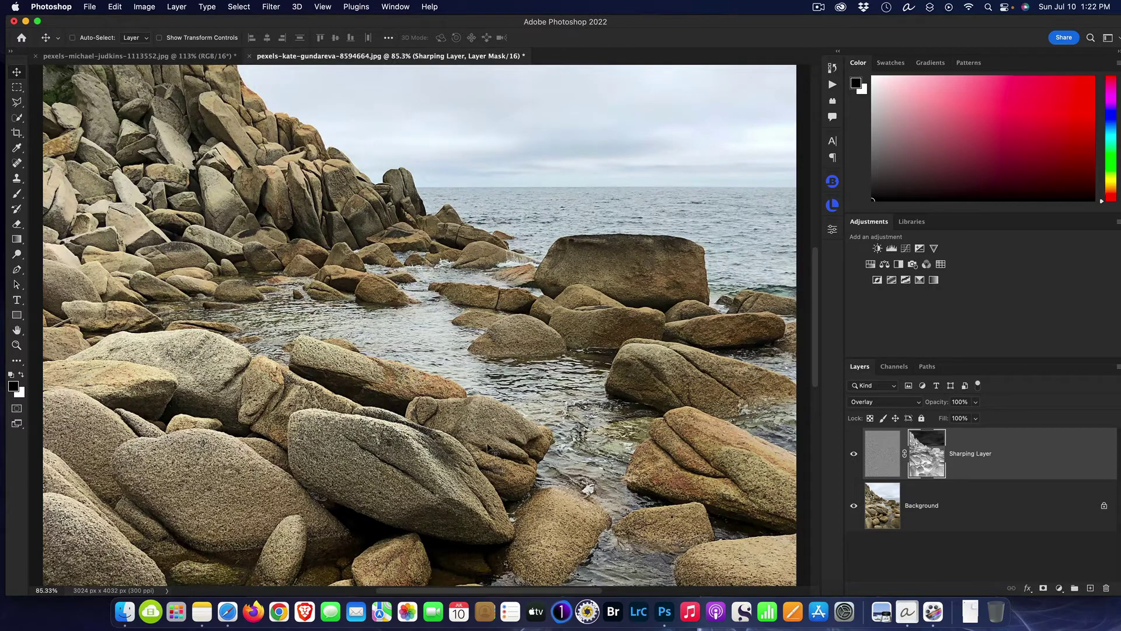
{"action": "scroll", "coordinate": [393, 531], "scroll_direction": "up", "scroll_amount": 5}
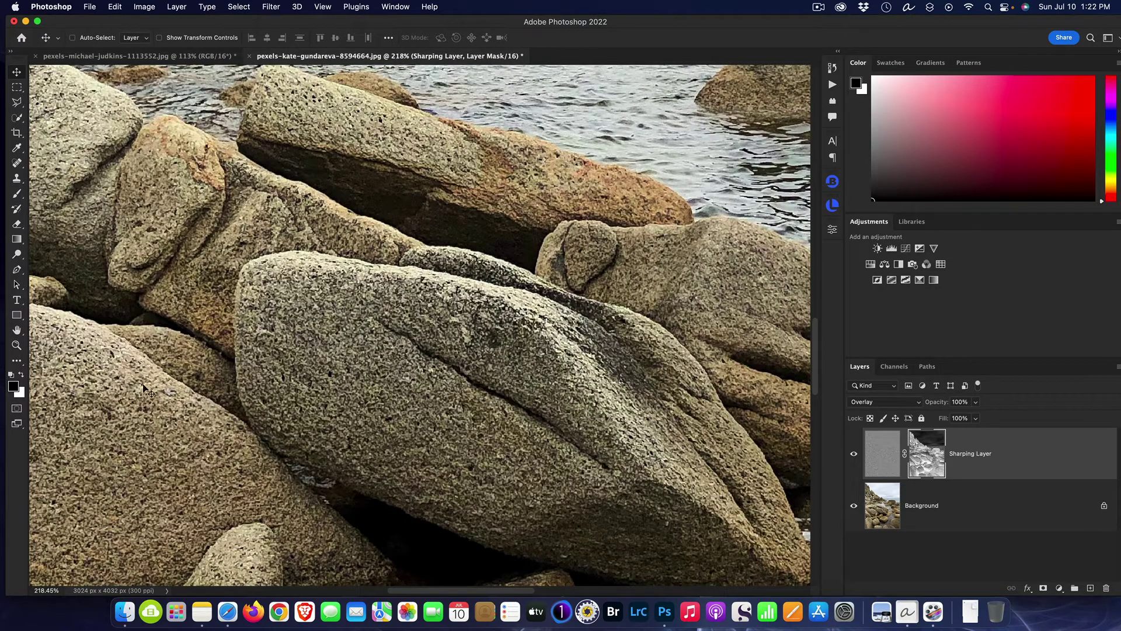
{"action": "mouse_move", "coordinate": [366, 374]}
{"action": "left_mouse_down"}
{"action": "mouse_move", "coordinate": [404, 301]}
{"action": "mouse_move", "coordinate": [383, 350]}
{"action": "mouse_move", "coordinate": [359, 367]}
{"action": "left_mouse_up"}
{"action": "scroll", "coordinate": [359, 367], "scroll_direction": "down", "scroll_amount": 3}
{"action": "scroll", "coordinate": [358, 369], "scroll_direction": "down", "scroll_amount": 5}
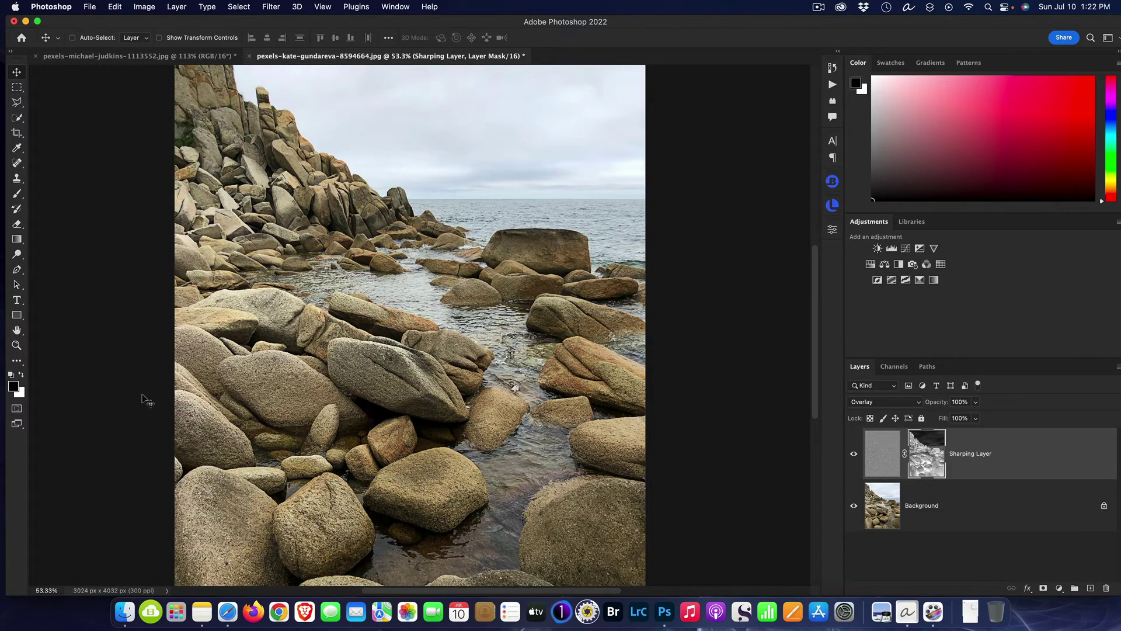
{"action": "scroll", "coordinate": [408, 333], "scroll_direction": "up", "scroll_amount": 5}
{"action": "scroll", "coordinate": [383, 355], "scroll_direction": "up", "scroll_amount": 3}
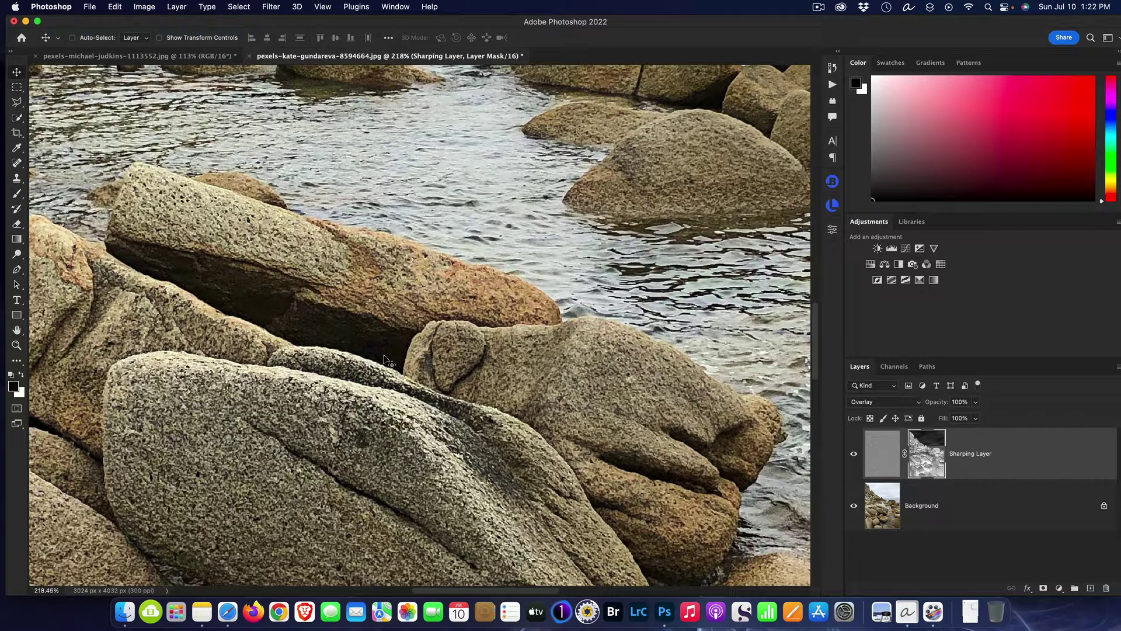
Step: Disable and re-enable the Sharping Layer's mask to compare the rock edges with and without it
{"action": "right_click", "coordinate": [929, 449]}
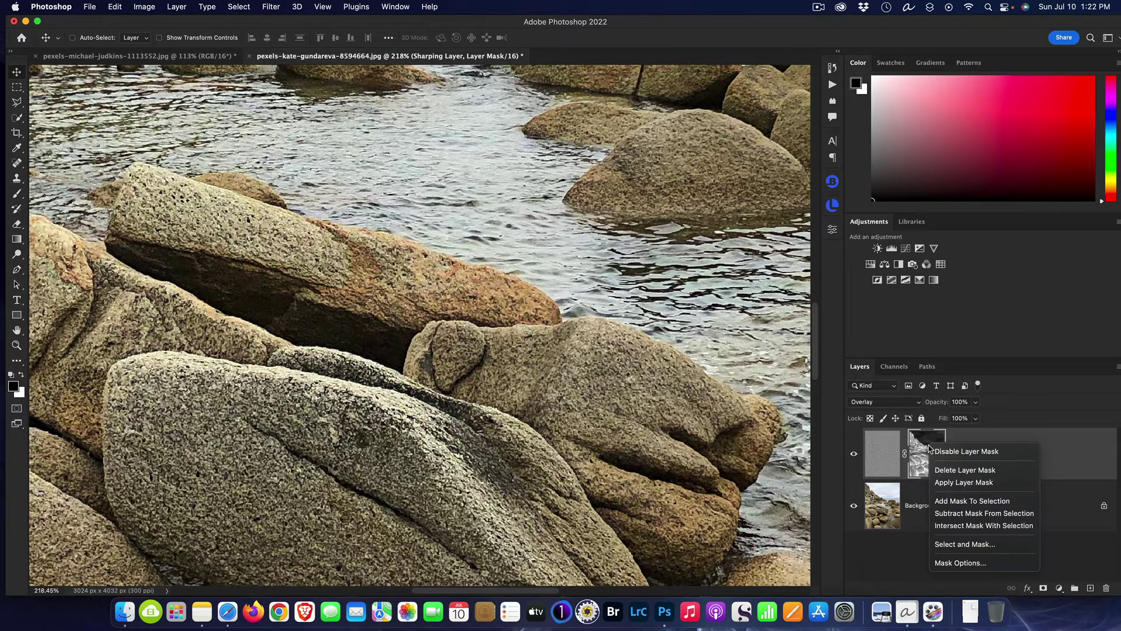
{"action": "left_click", "coordinate": [960, 454]}
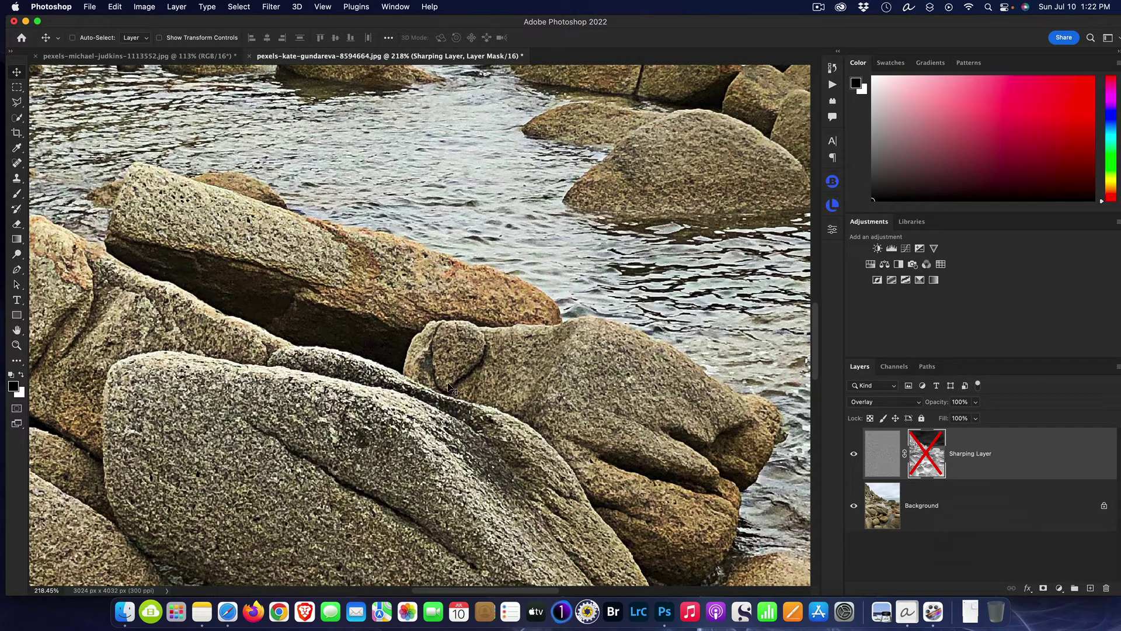
{"action": "right_click", "coordinate": [932, 451]}
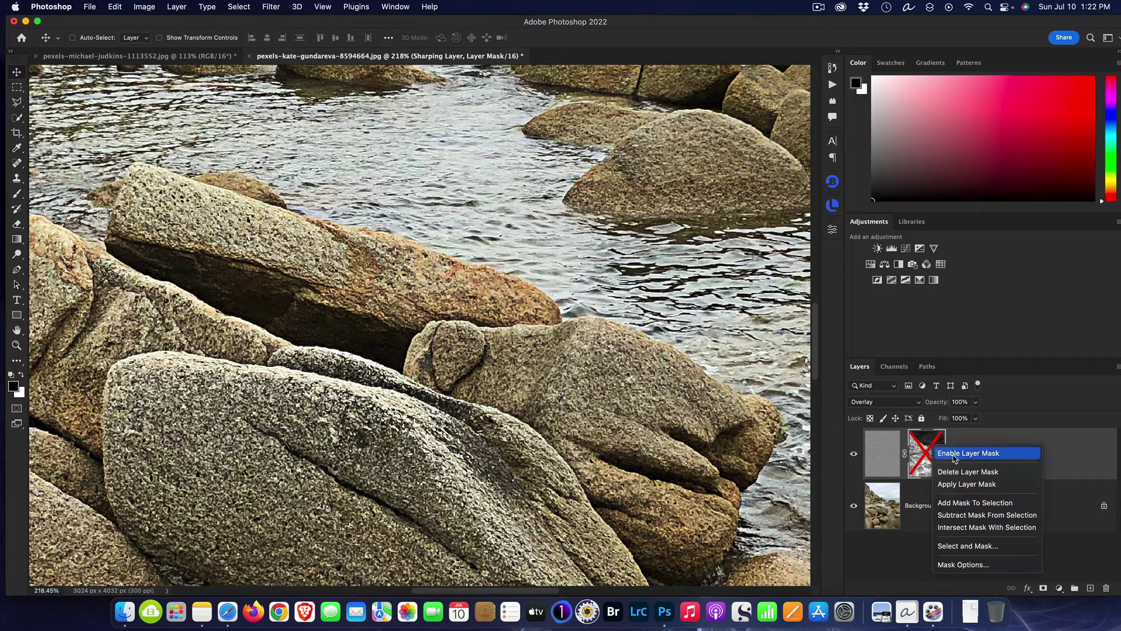
{"action": "left_click", "coordinate": [955, 457]}
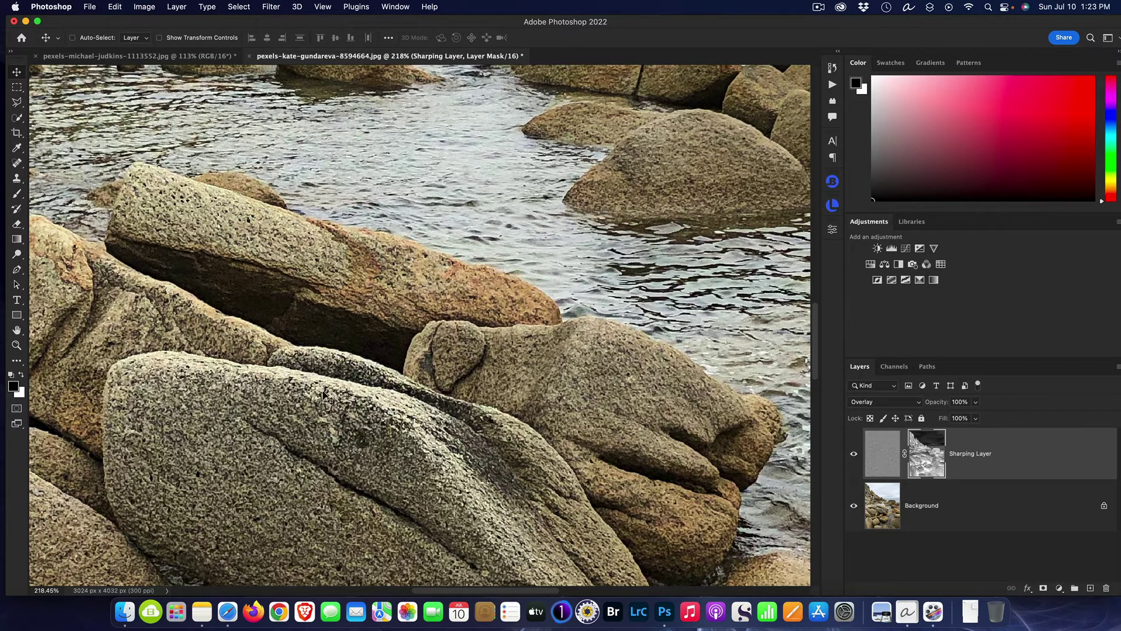
{"action": "scroll", "coordinate": [327, 433], "scroll_direction": "down", "scroll_amount": 5}
{"action": "scroll", "coordinate": [303, 395], "scroll_direction": "down", "scroll_amount": 2}
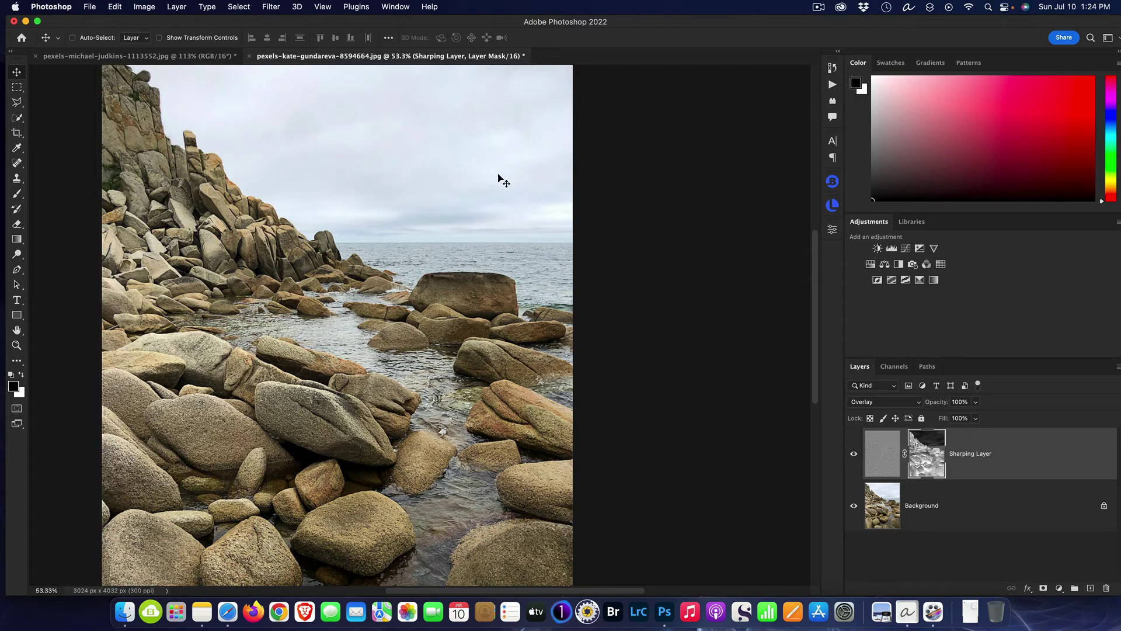
{"action": "left_click", "coordinate": [819, 7]}
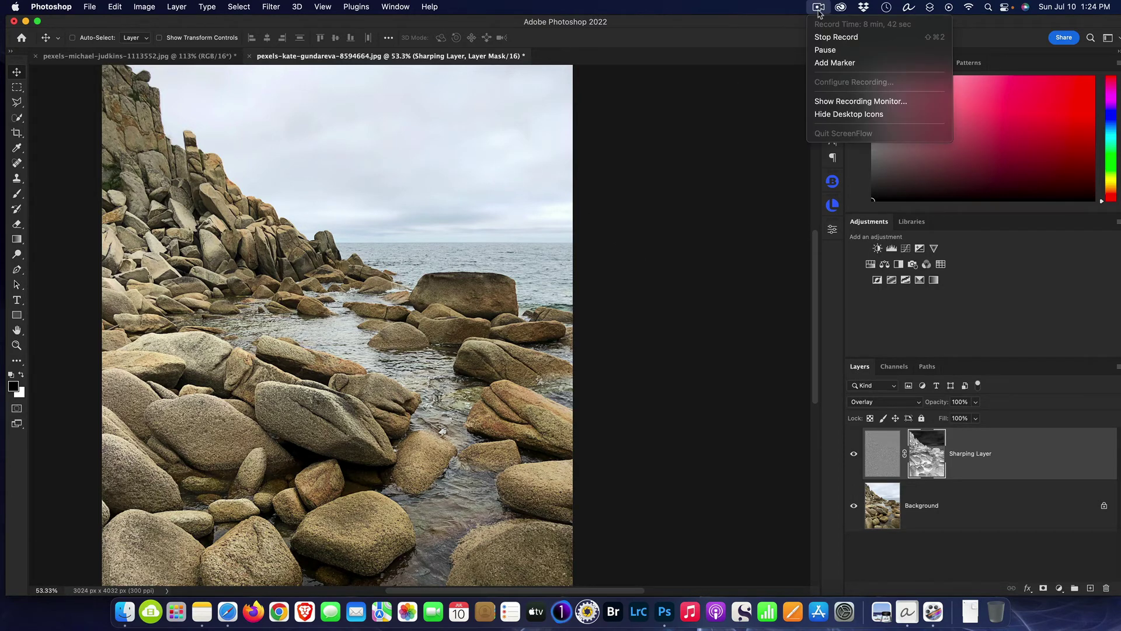
{"action": "left_click", "coordinate": [830, 35]}
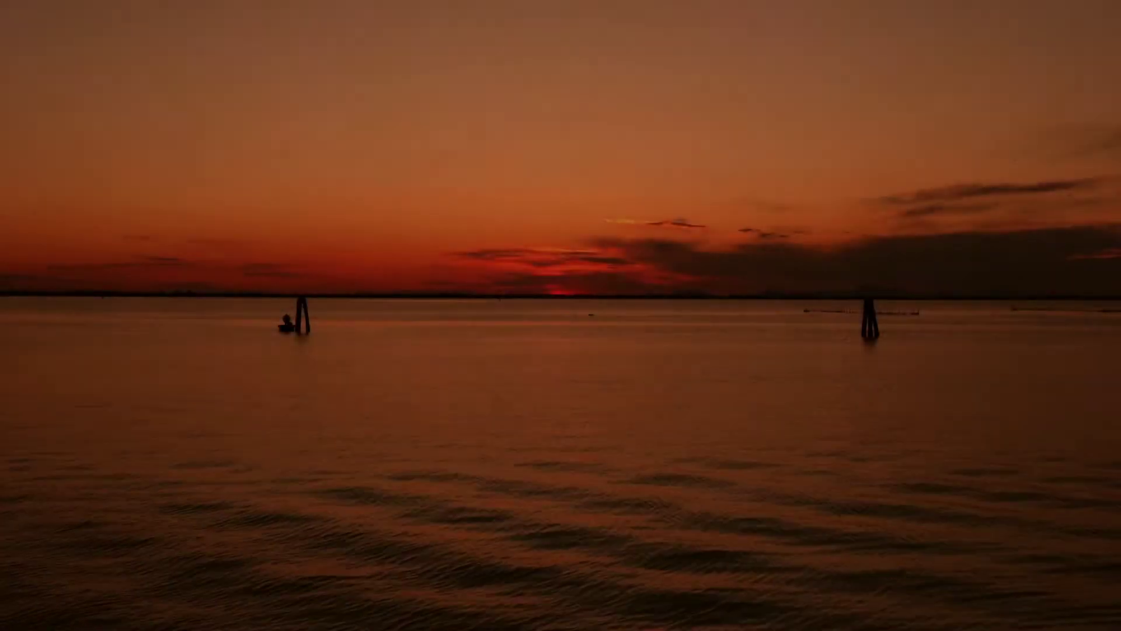